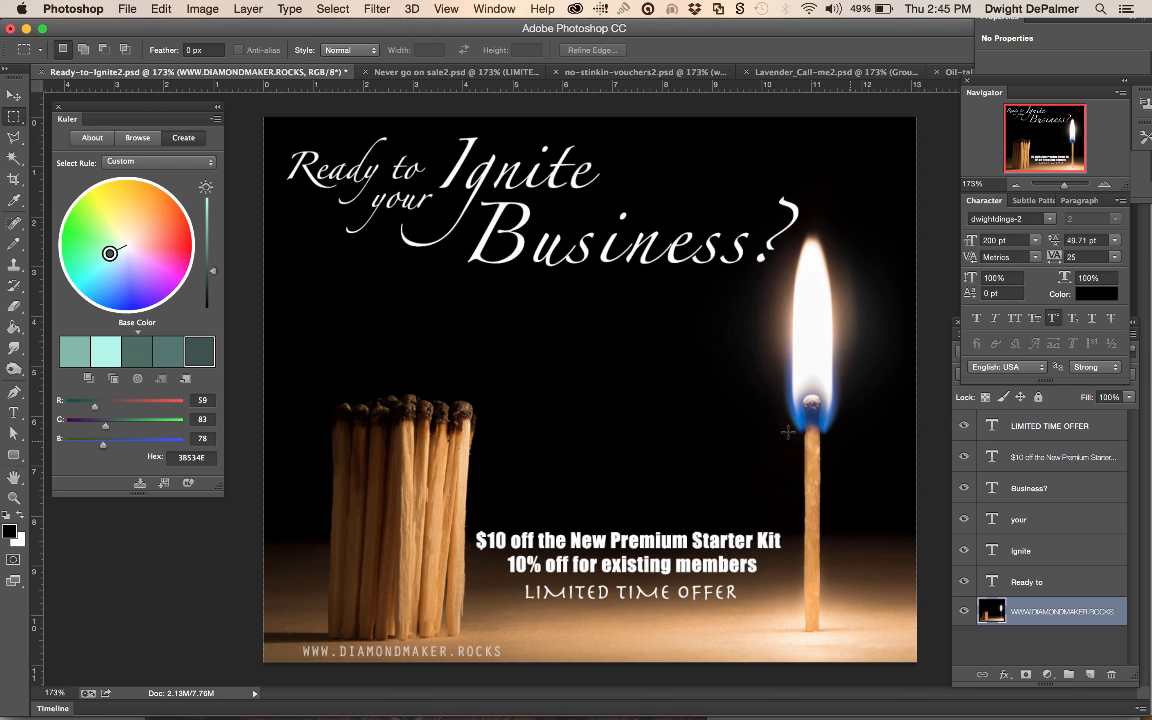
Replace the headline word "Ignite" with "Fire up" in its text layer
click(996, 489)
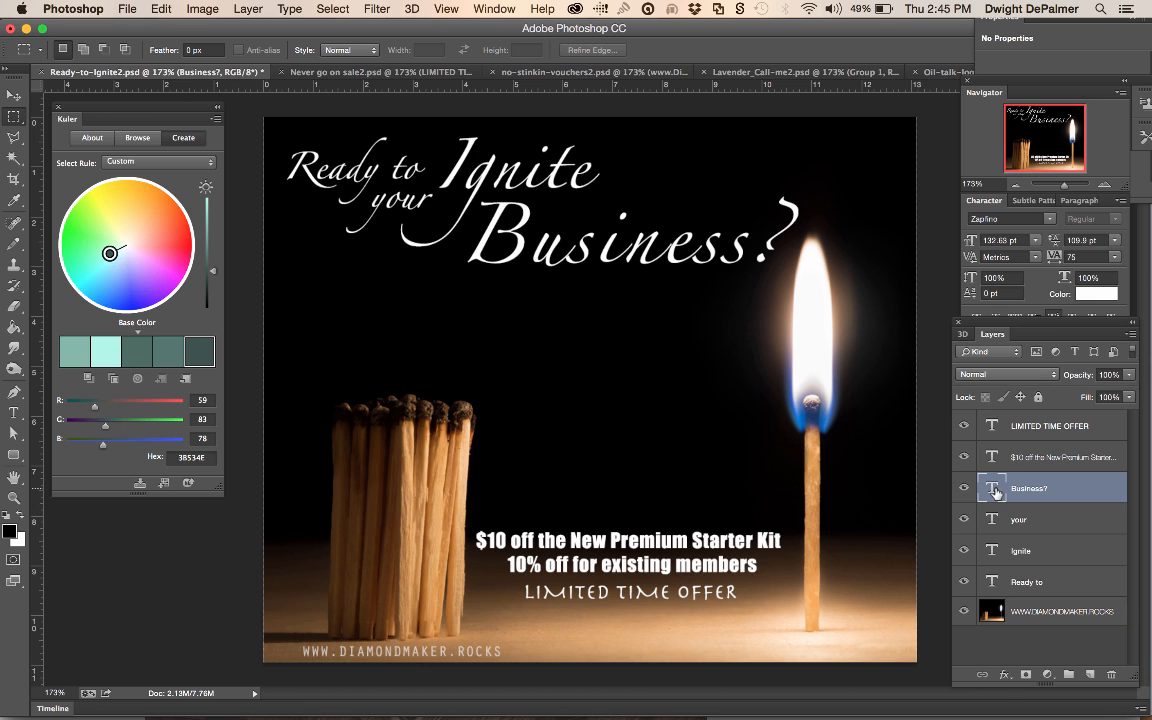
double_click(993, 550)
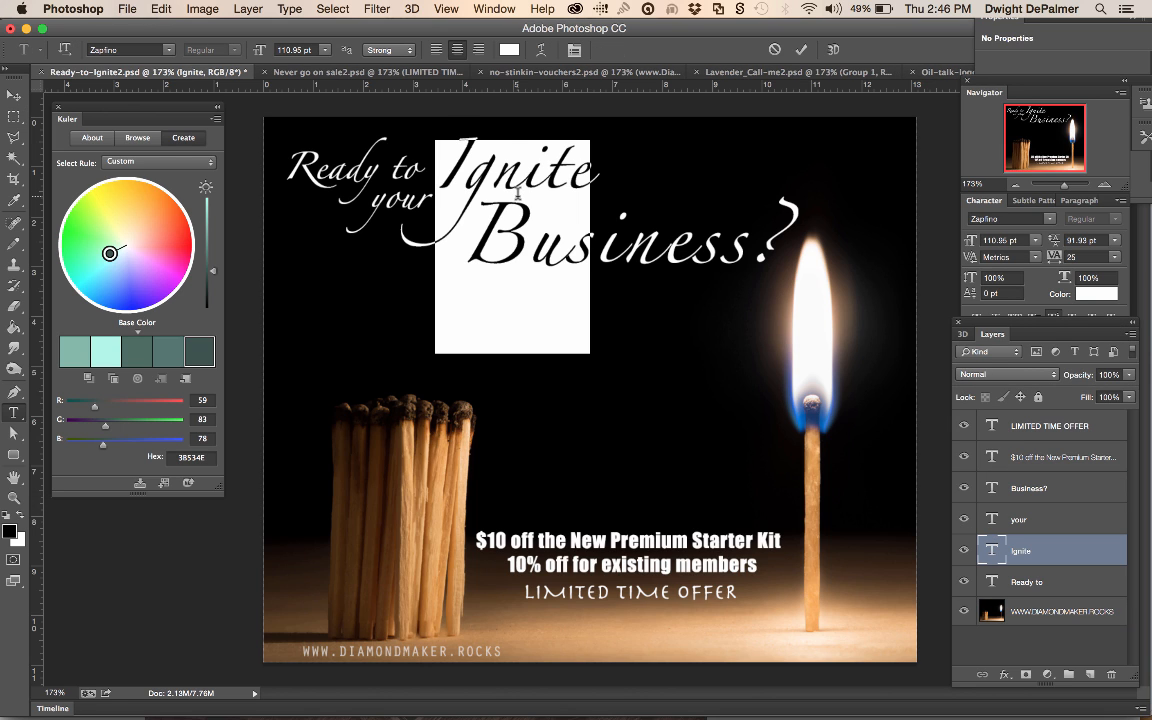
text(Fire UP)
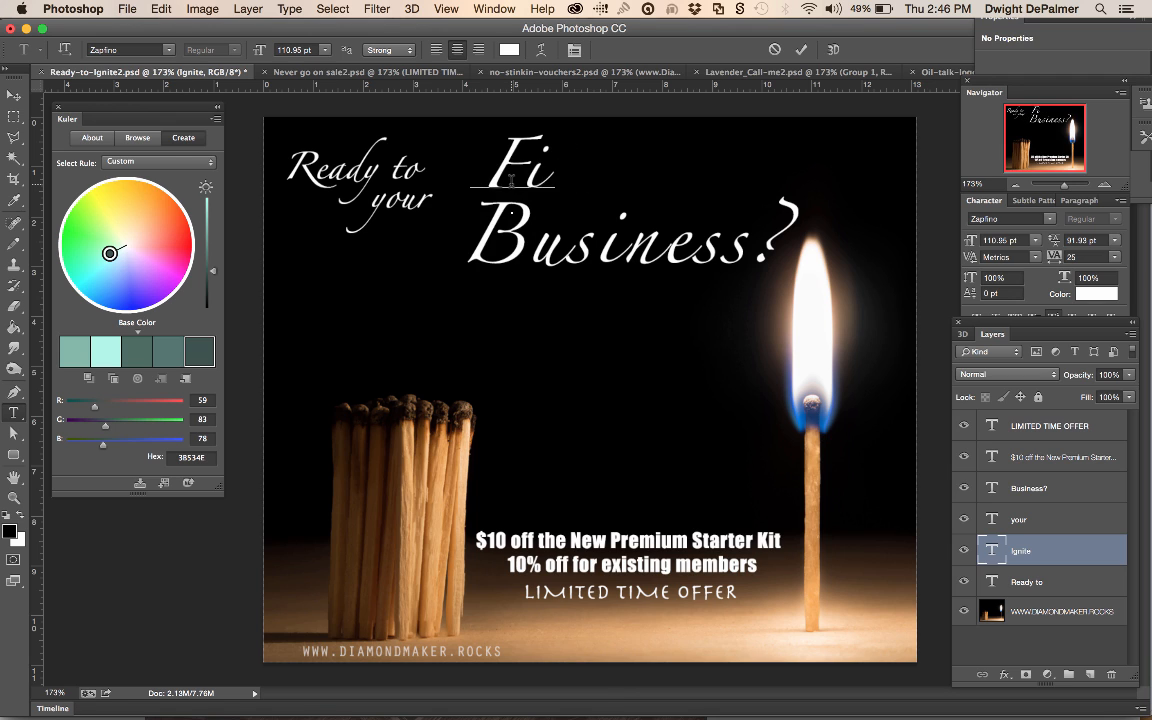
key(BackSpace)
key(BackSpace)
text(up)
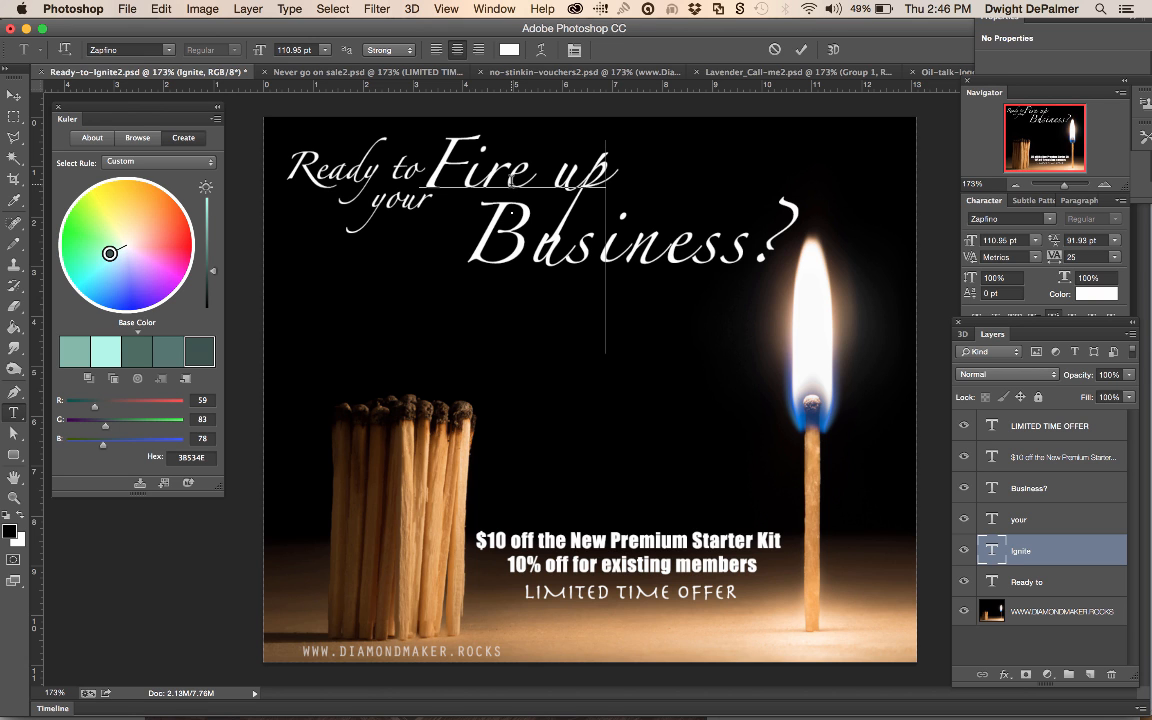
Switch to the Pixlr editor in Chrome and hide the "Ignite" layer of Ready-to-Ignite2
key(super+Tab)
key(super+Tab)
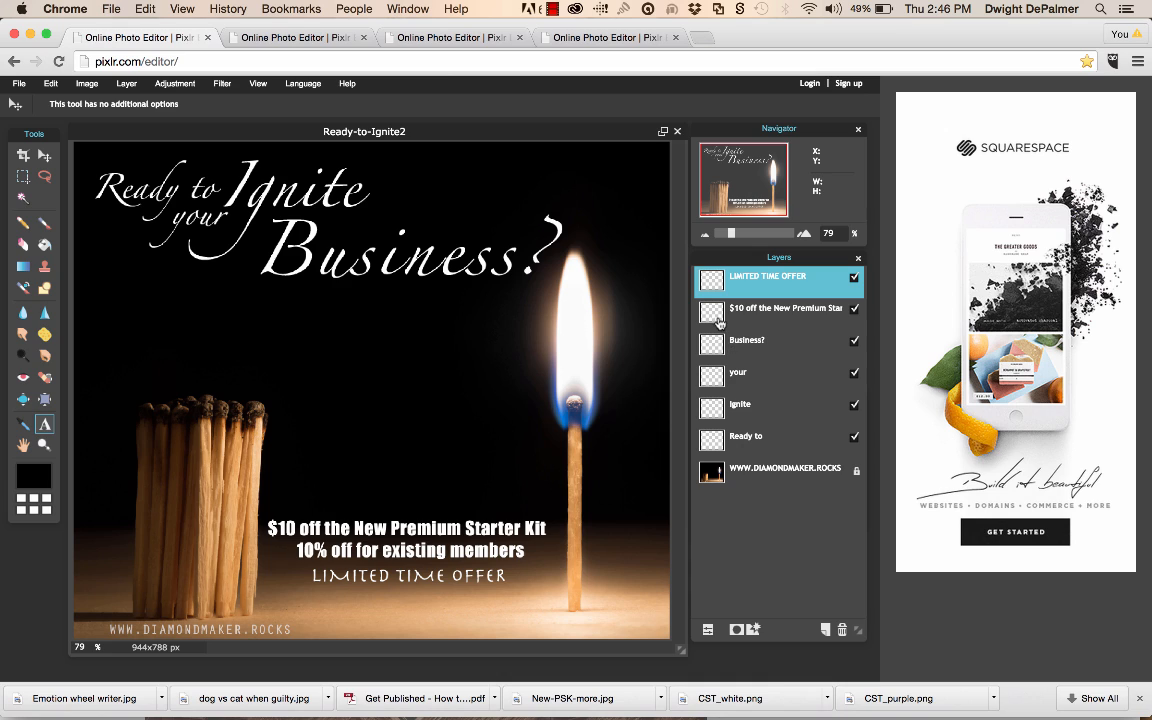
click(718, 320)
click(718, 345)
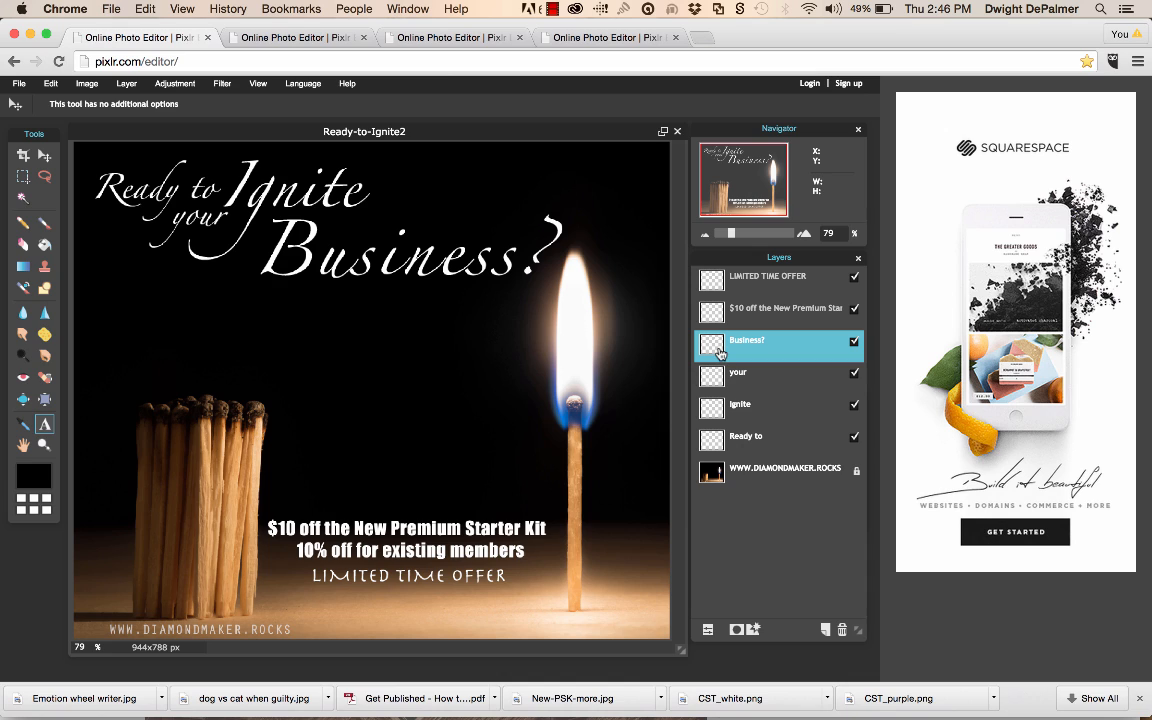
click(714, 410)
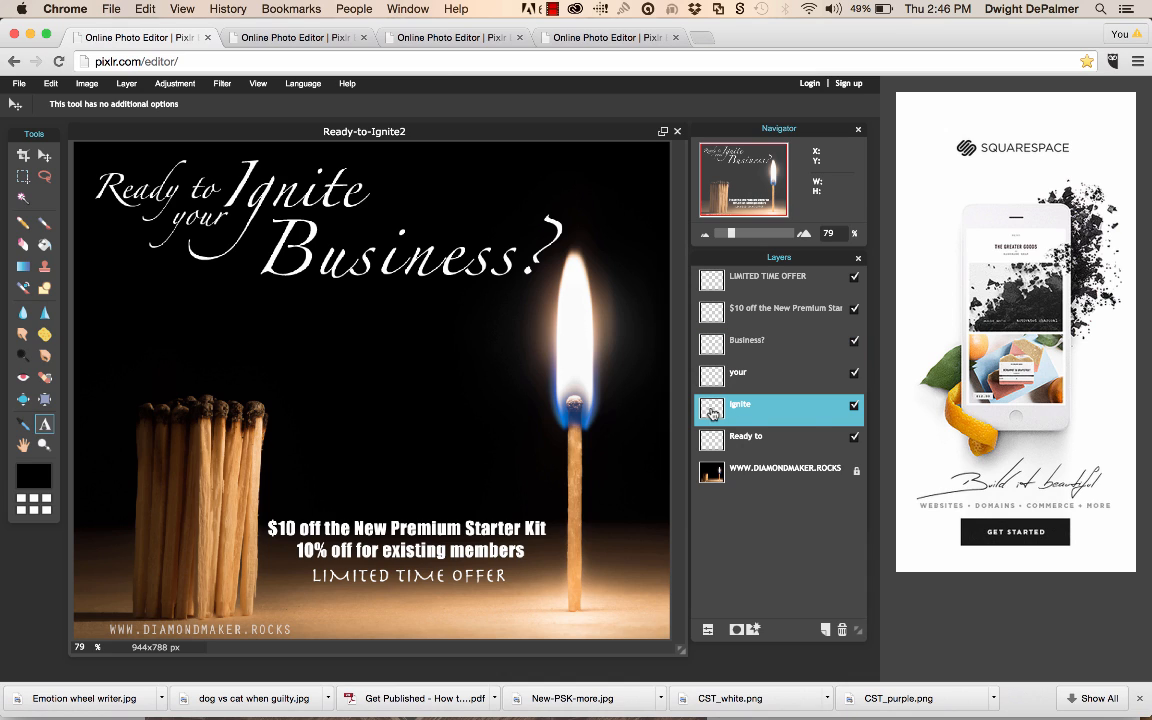
click(854, 406)
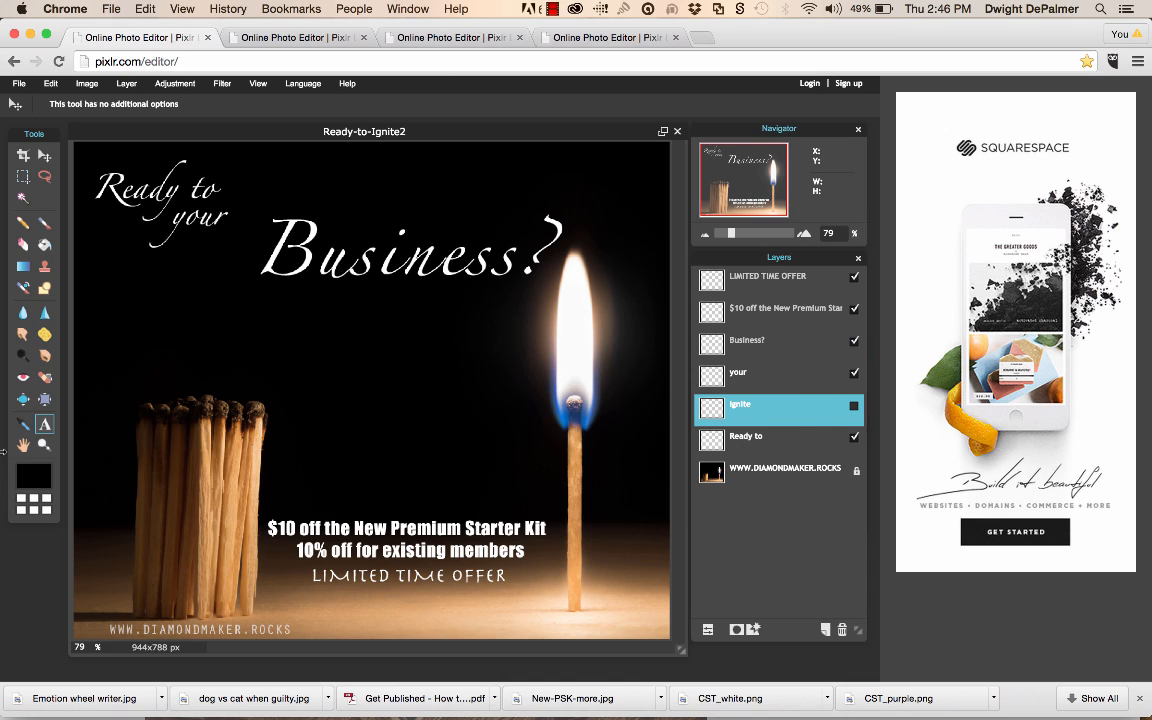
Add the text "Fire Up" in white (ffffff) Zapfino size 58 and move it beside "Ready to", above "Business?"
click(44, 424)
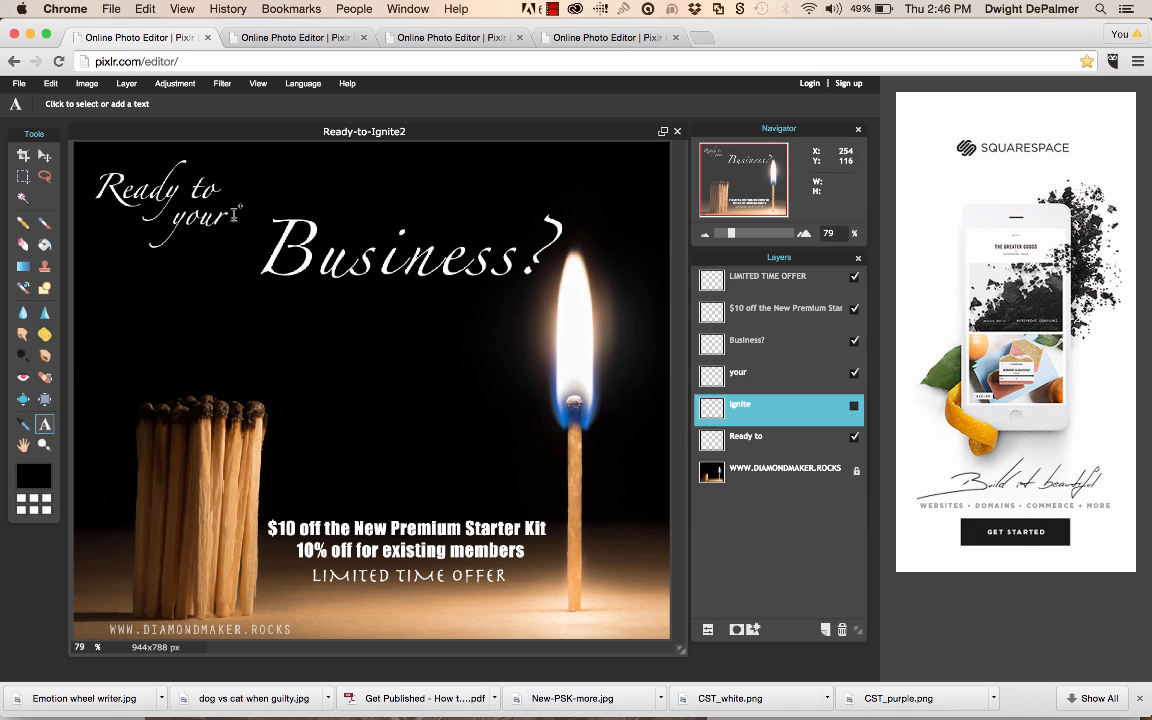
click(265, 189)
text(Fire Up)
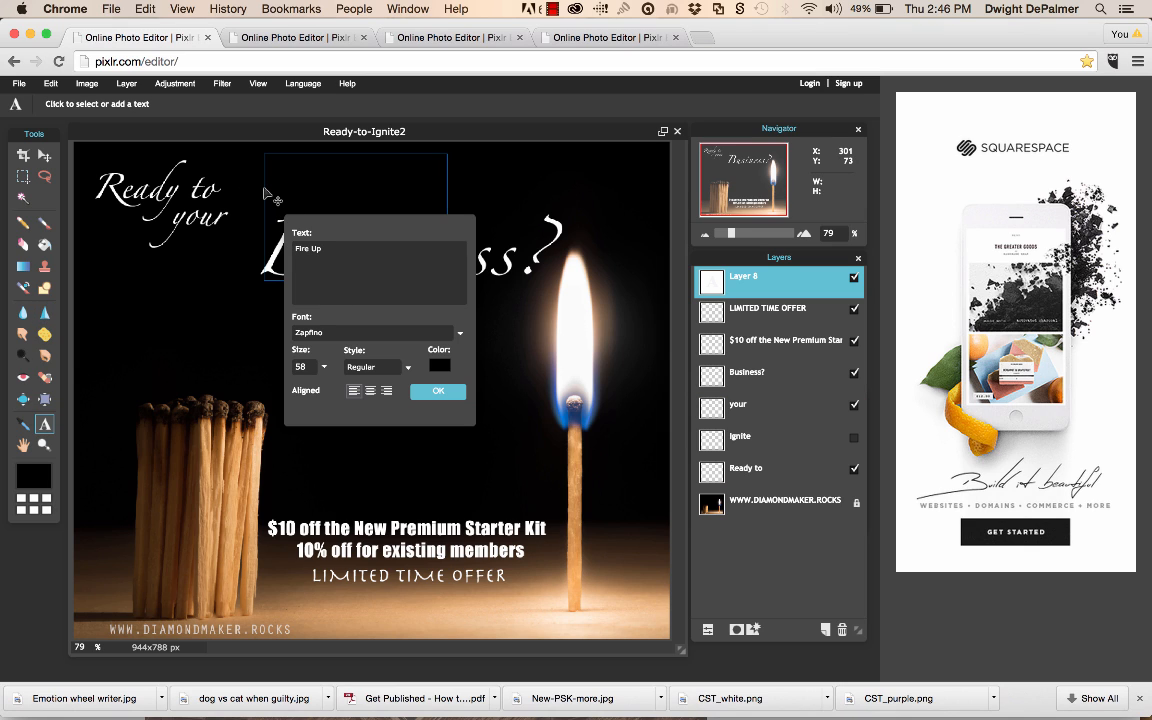
click(449, 369)
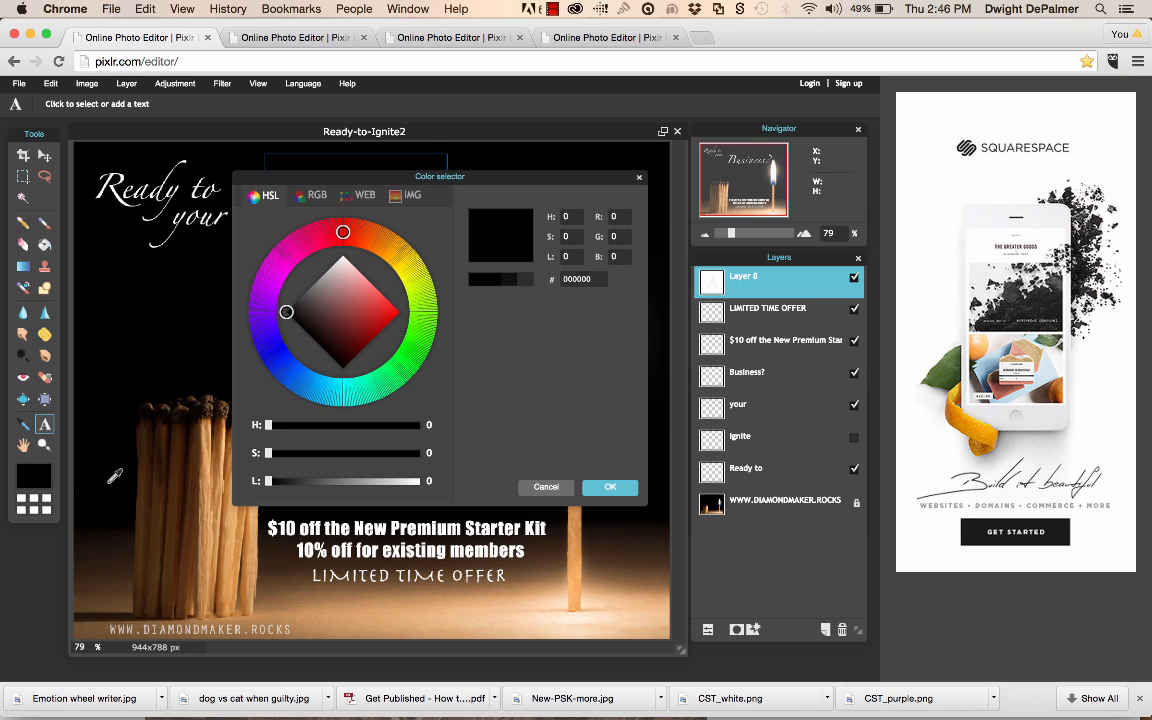
click(34, 501)
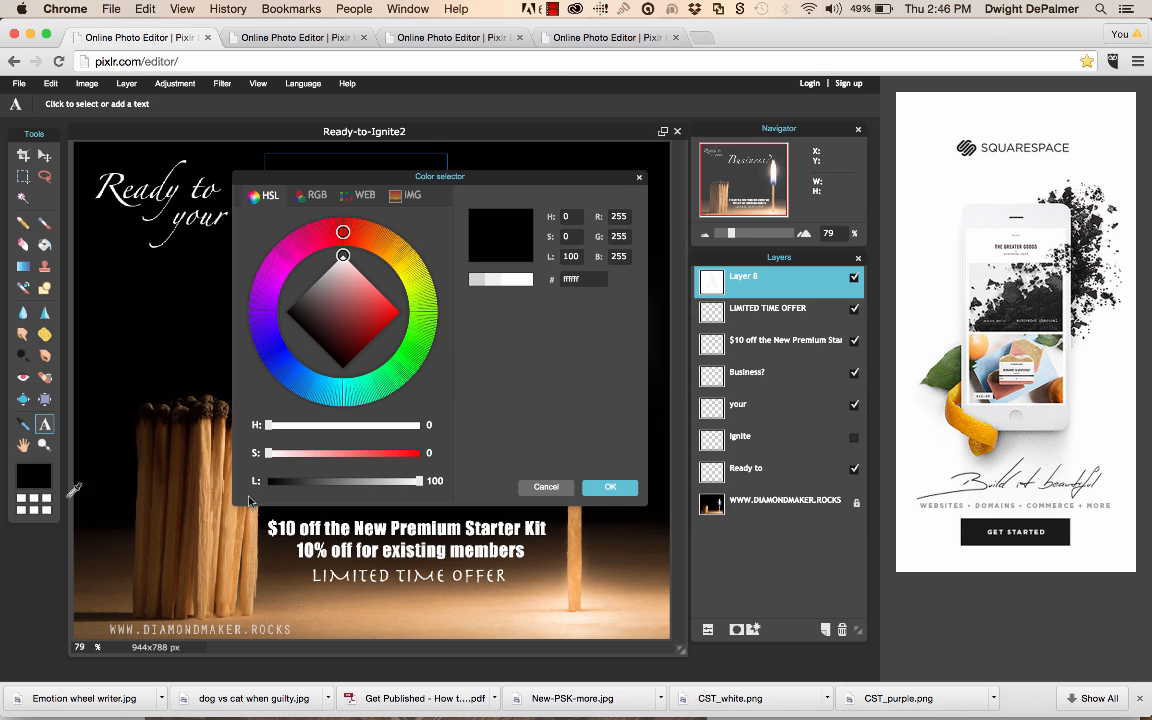
click(614, 489)
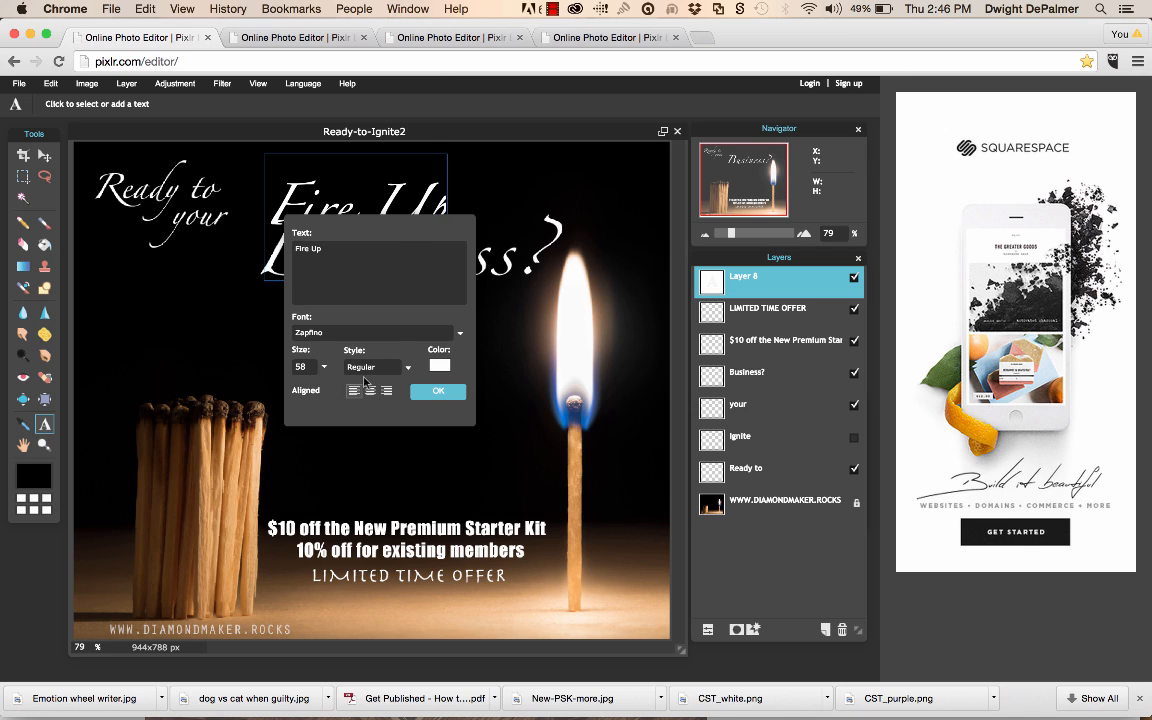
click(433, 393)
click(42, 157)
drag(357, 209, 316, 197)
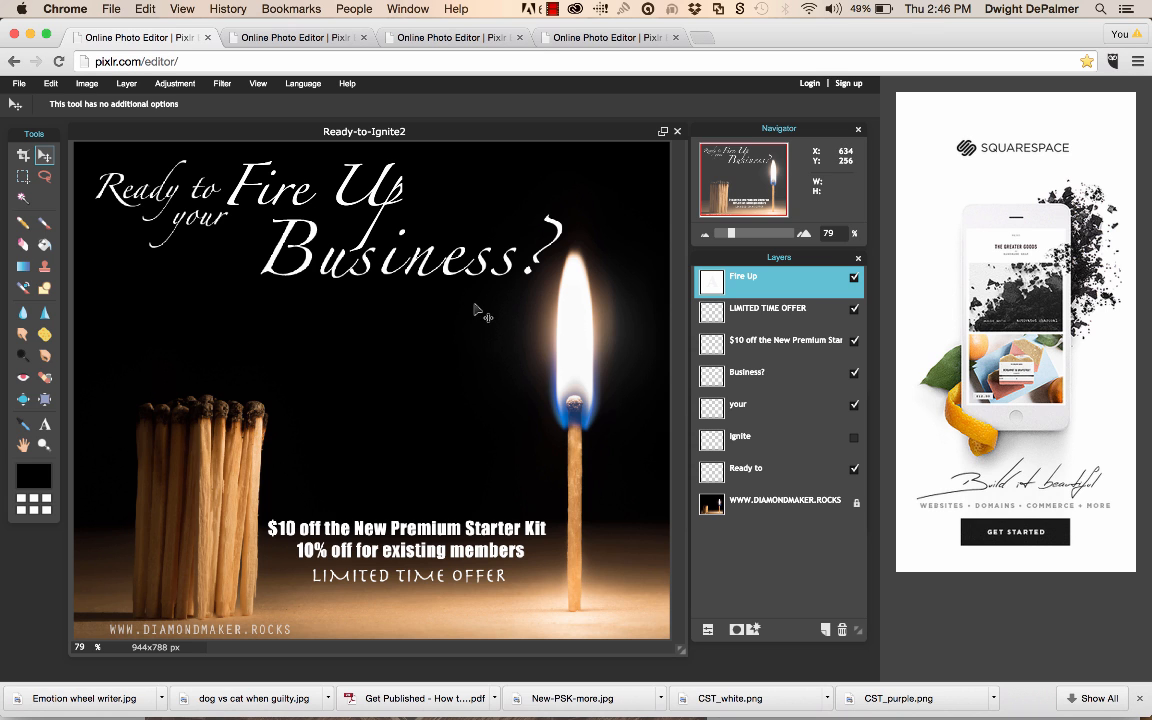
Look through the Never go on sale2 and no-stinkin-vouchers2 designs, ending on Never go on sale2
click(288, 46)
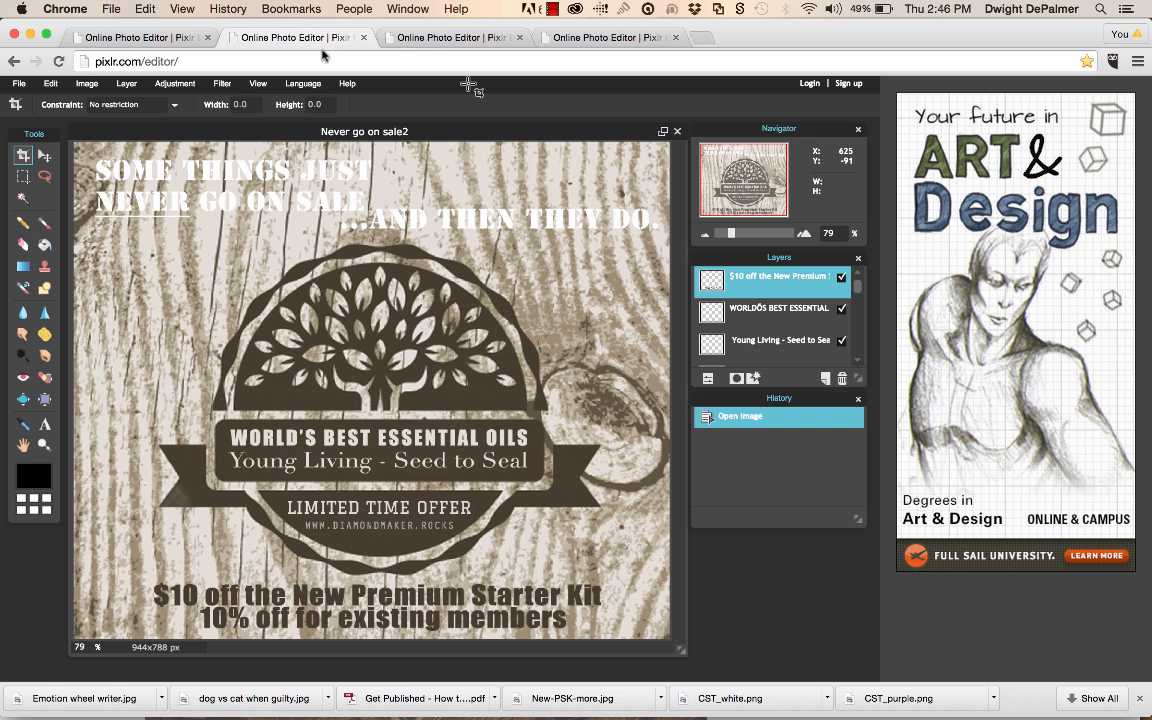
click(426, 44)
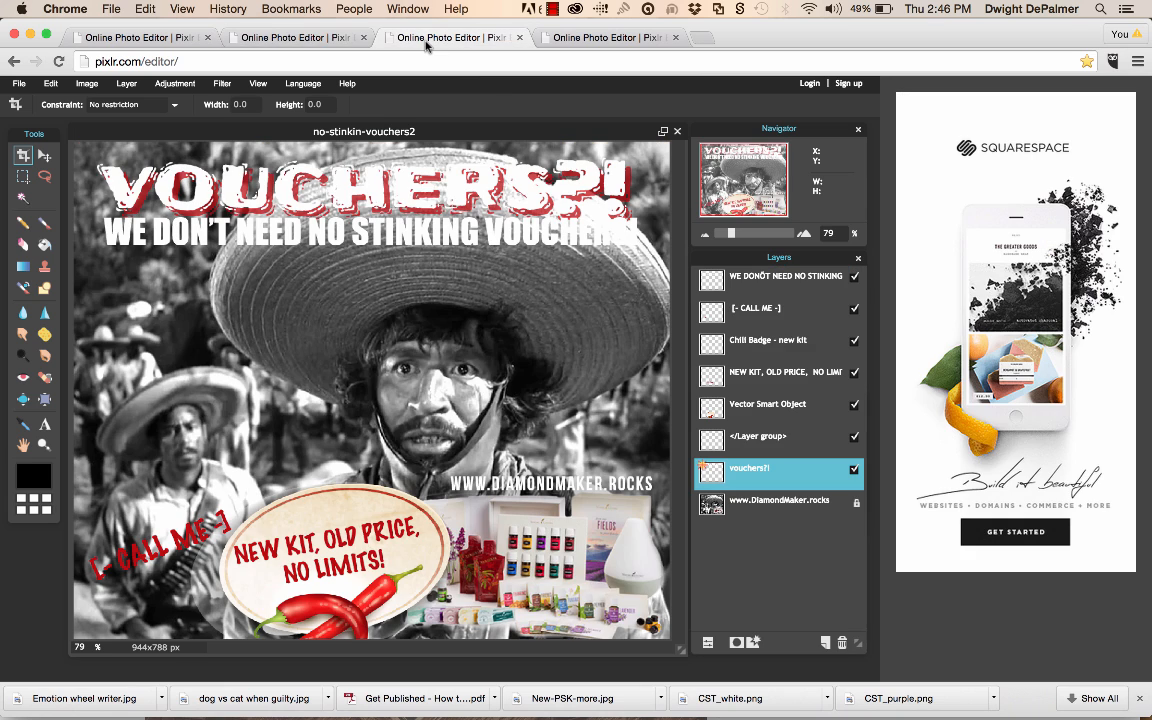
click(314, 38)
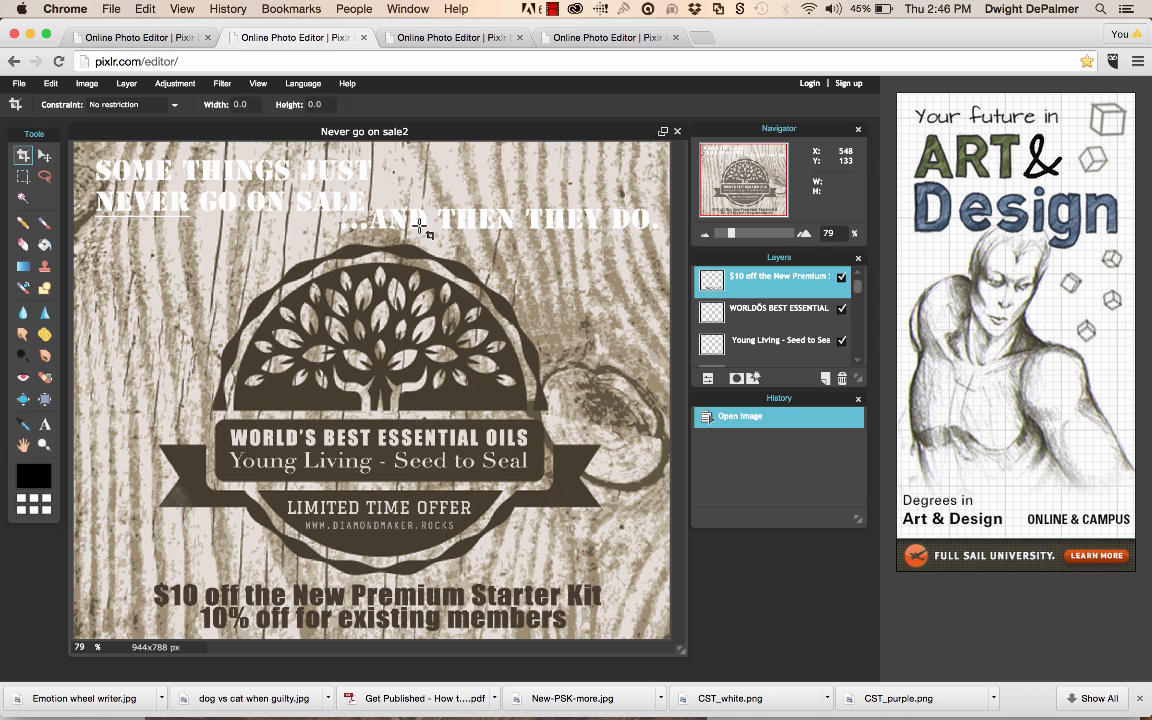
Switch to Never go on sale2 in Photoshop and compare the "Some things just never go on sale" text without and with its effects
key(super+Tab)
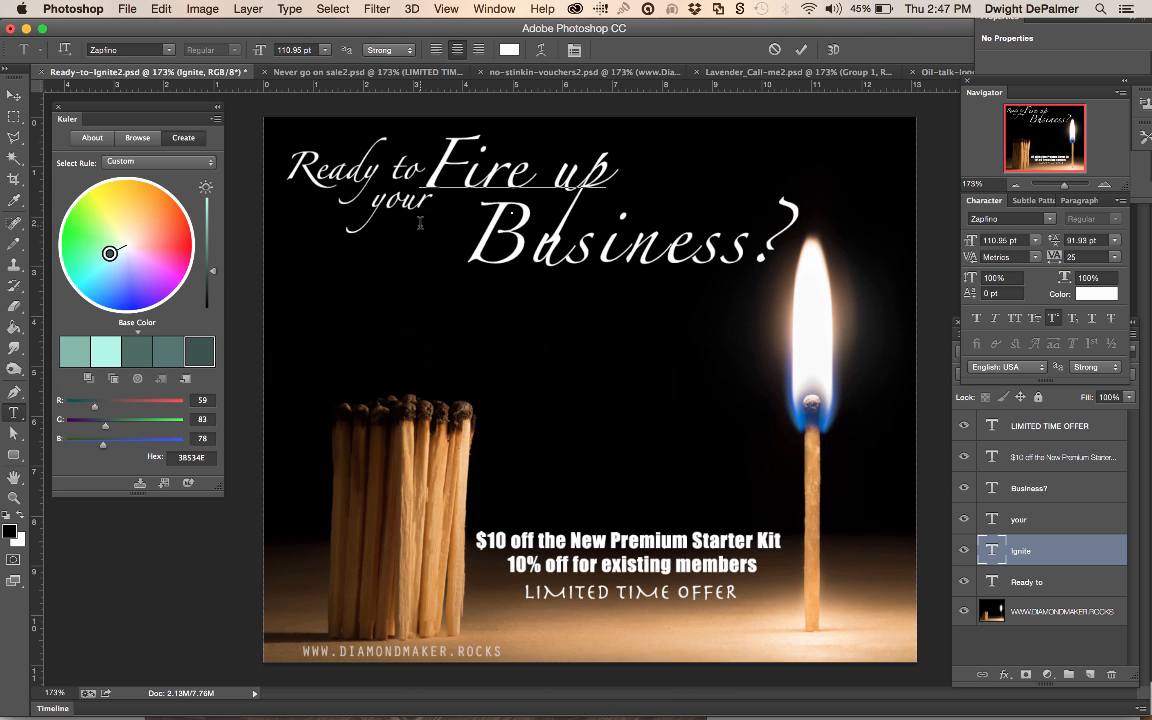
click(300, 71)
key(m)
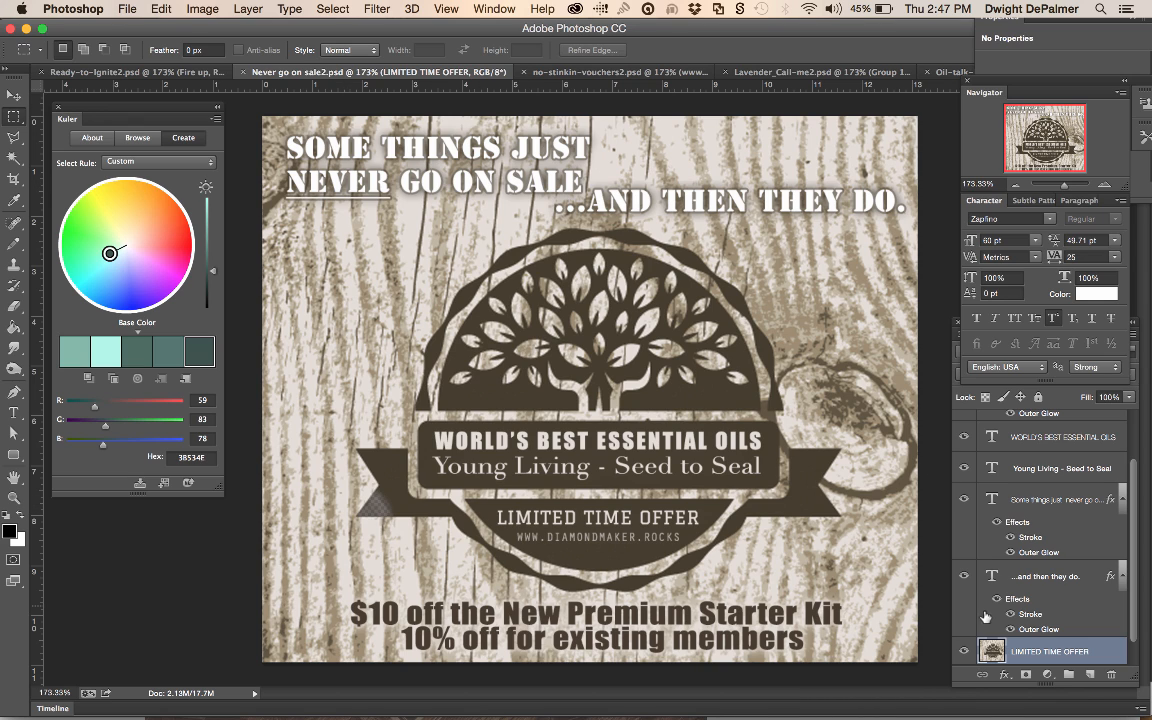
scroll(996, 621, down, 1)
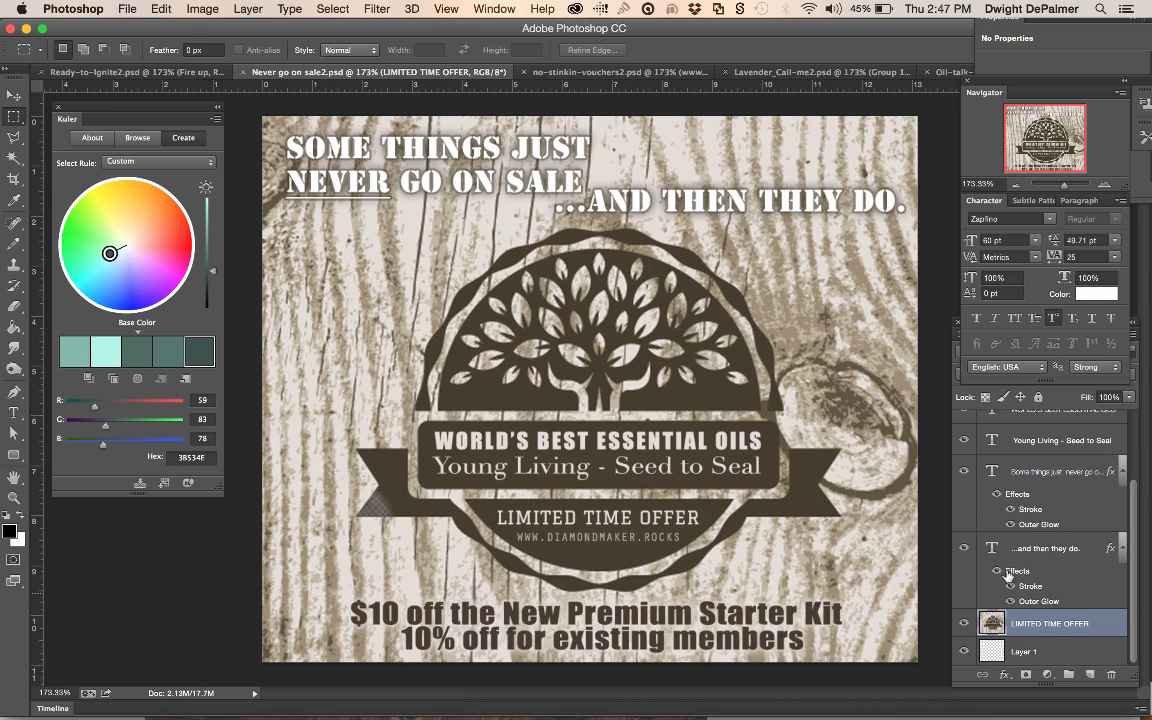
scroll(1000, 553, up, 3)
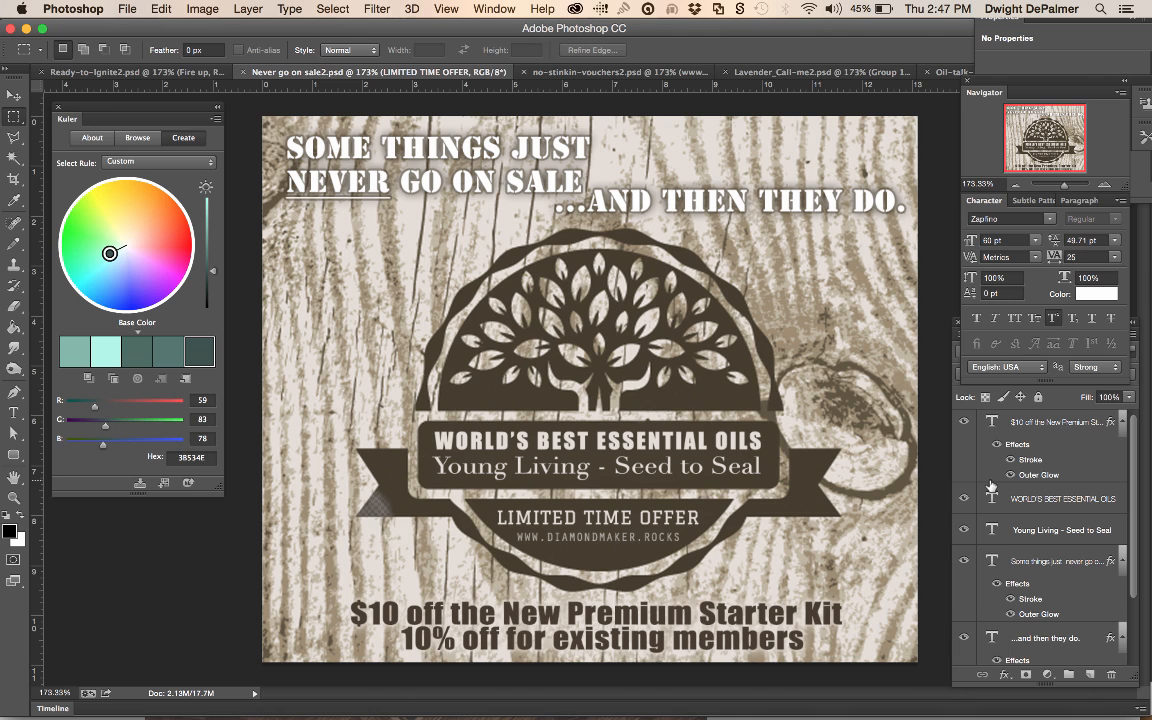
click(993, 561)
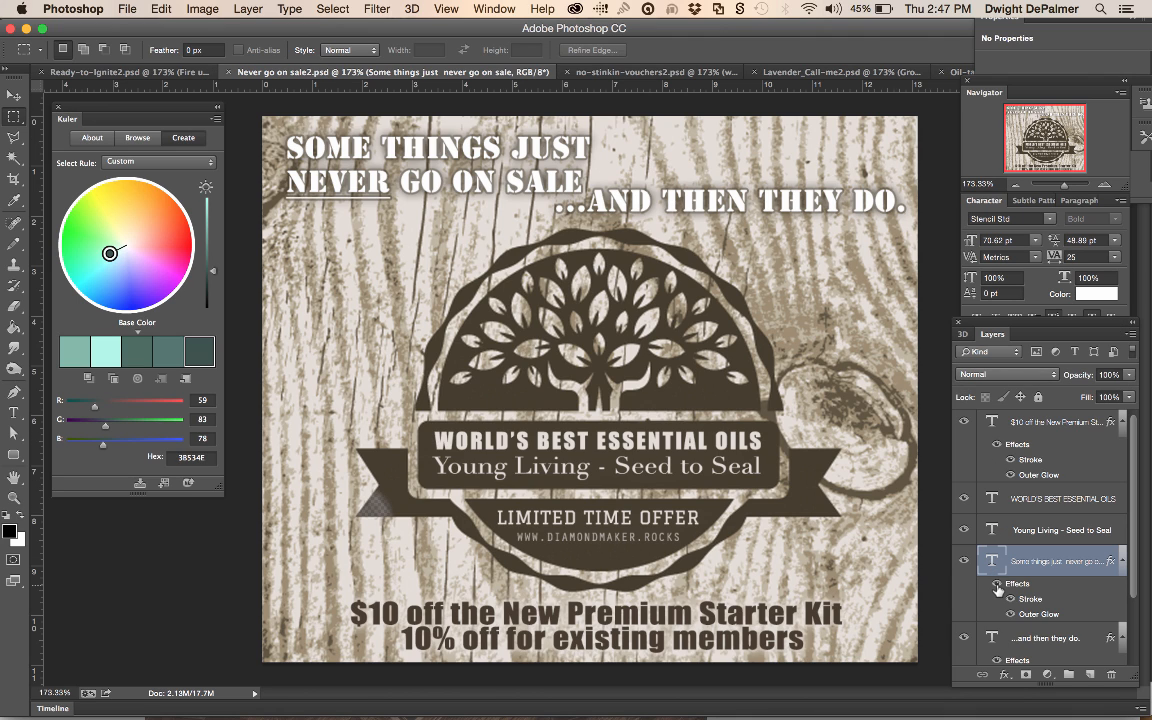
click(997, 585)
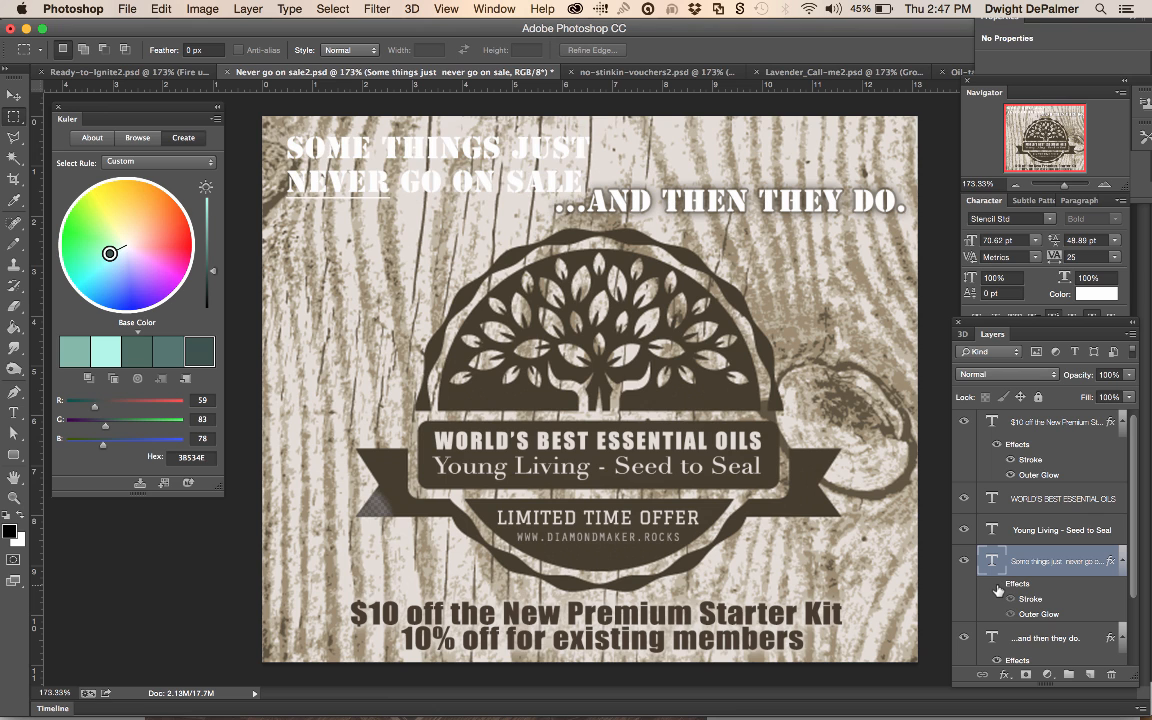
click(997, 586)
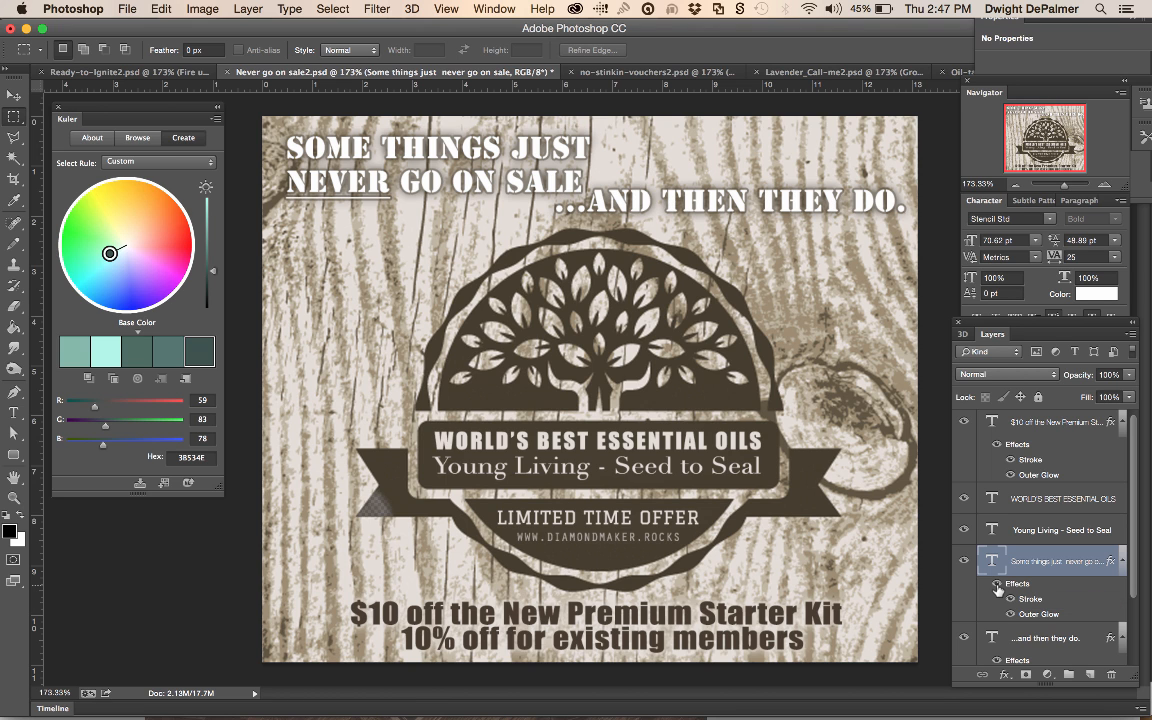
Back in Pixlr, close the History panel and enable a drop shadow on the "Some things just never go on sale" layer
key(super+Tab)
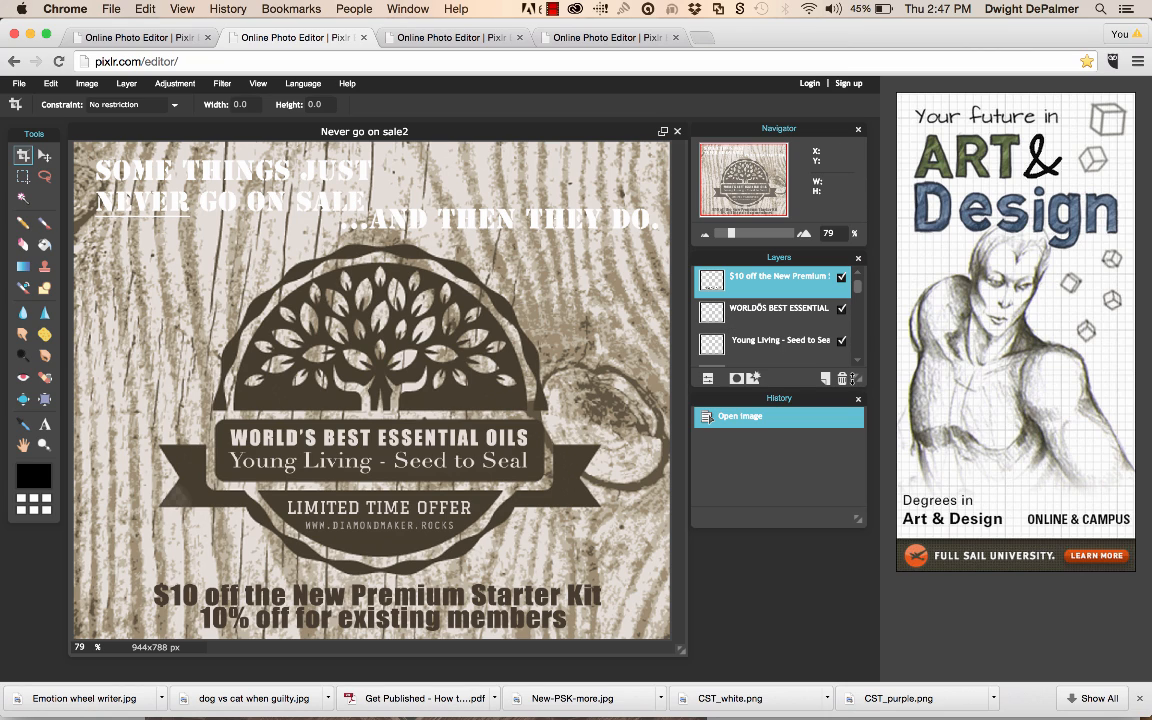
click(857, 399)
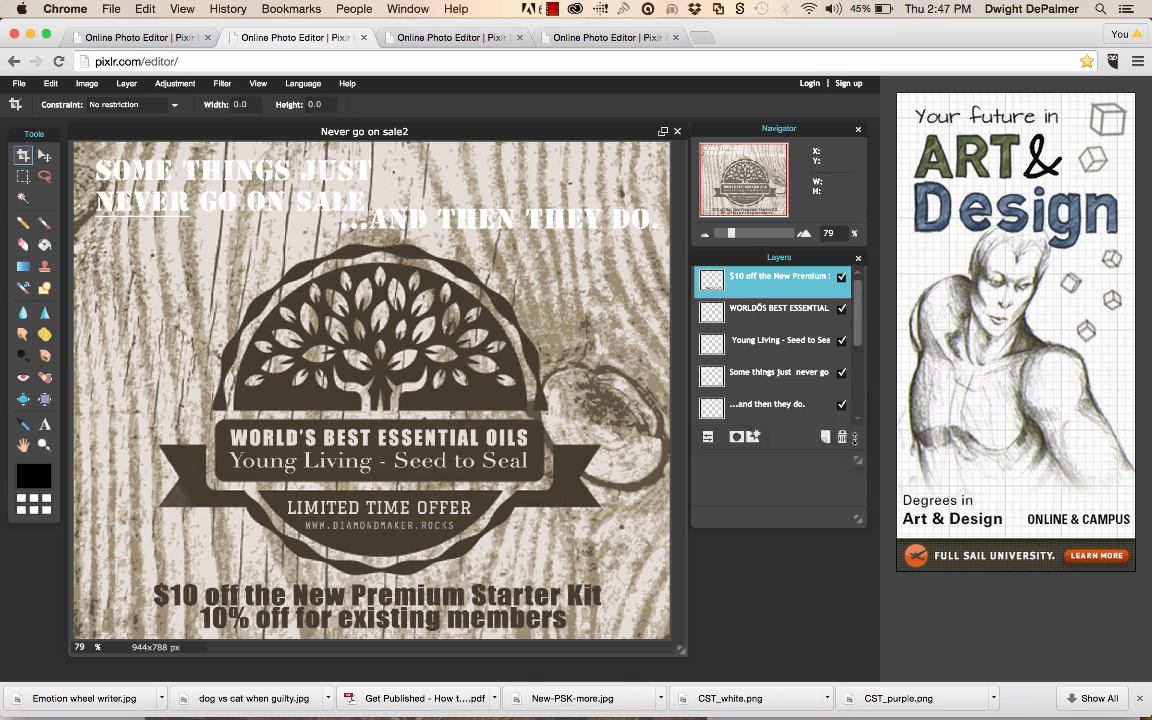
click(762, 377)
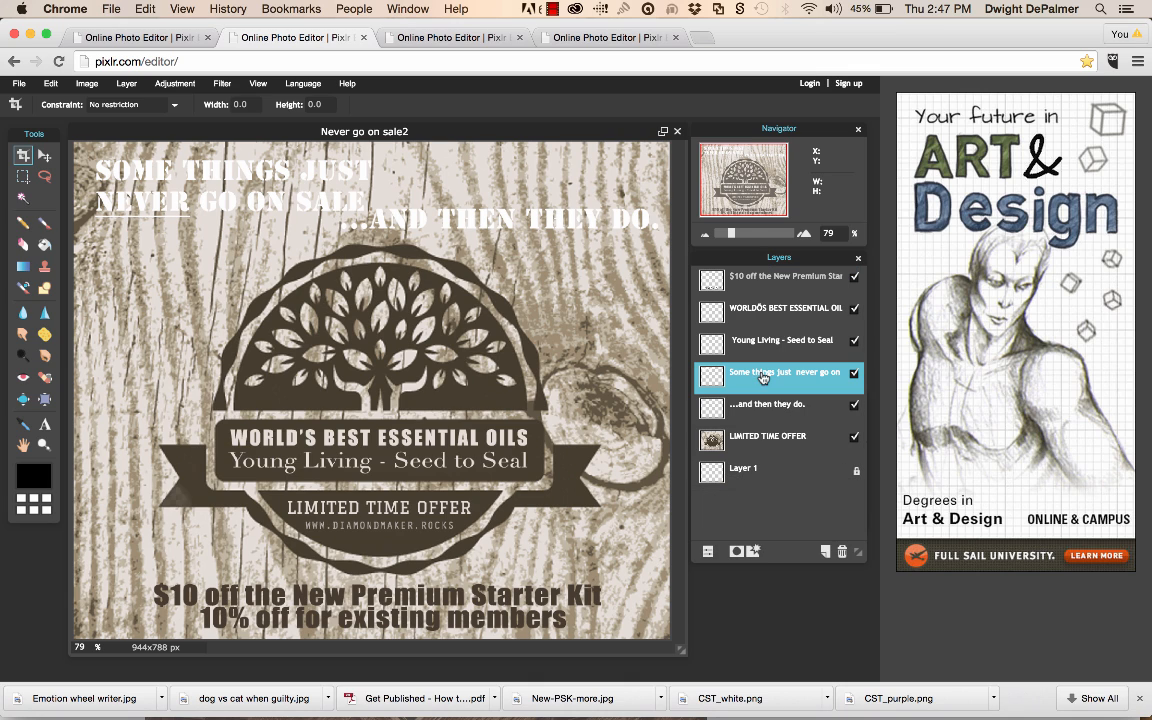
right_click(740, 385)
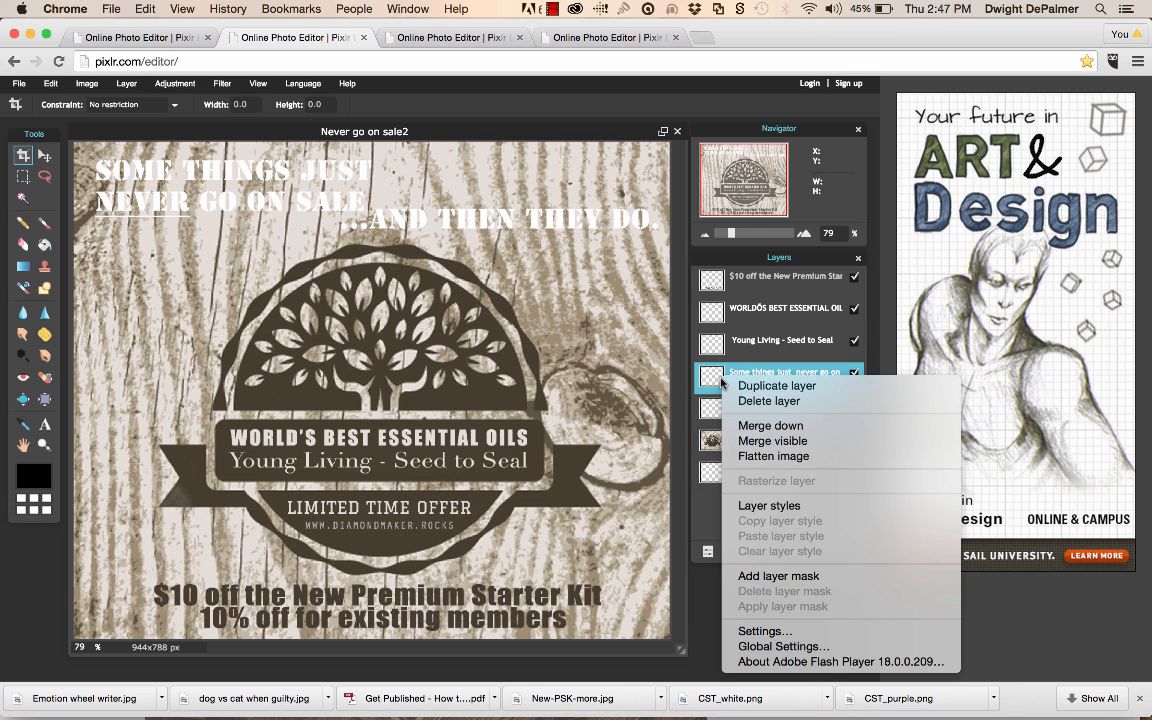
click(818, 512)
click(334, 276)
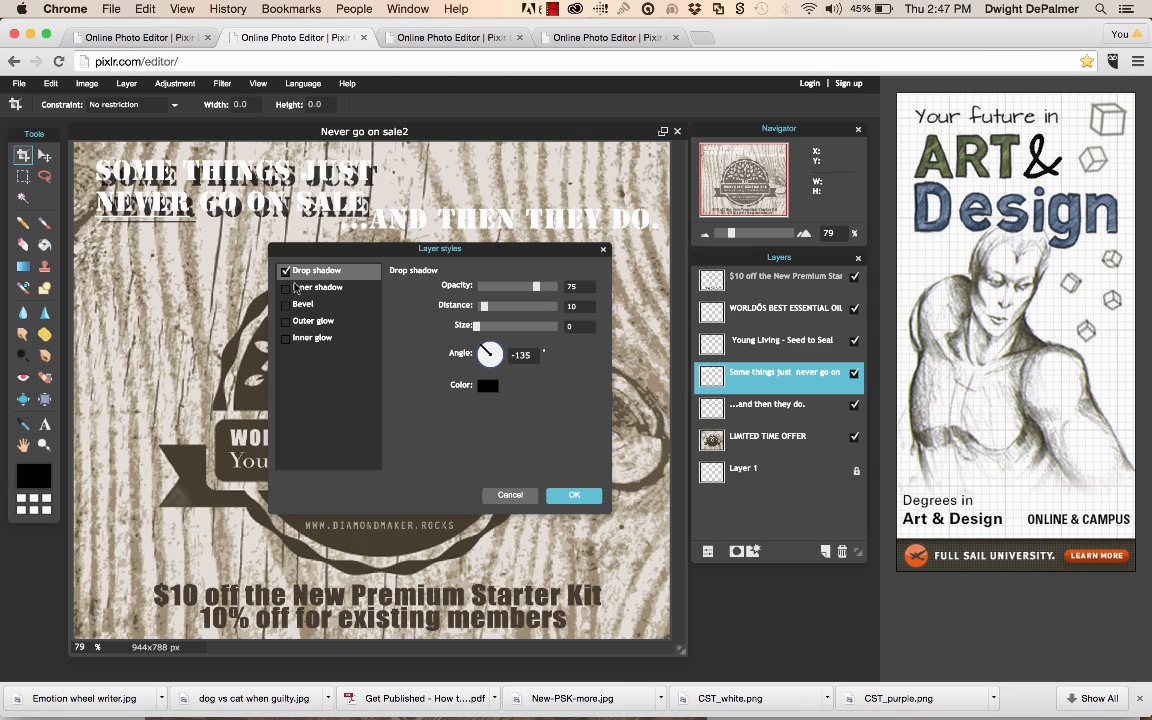
Swap the drop shadow for a bevel and set the shadow color to the ribbon's dark brown, 453e30
click(286, 272)
click(288, 305)
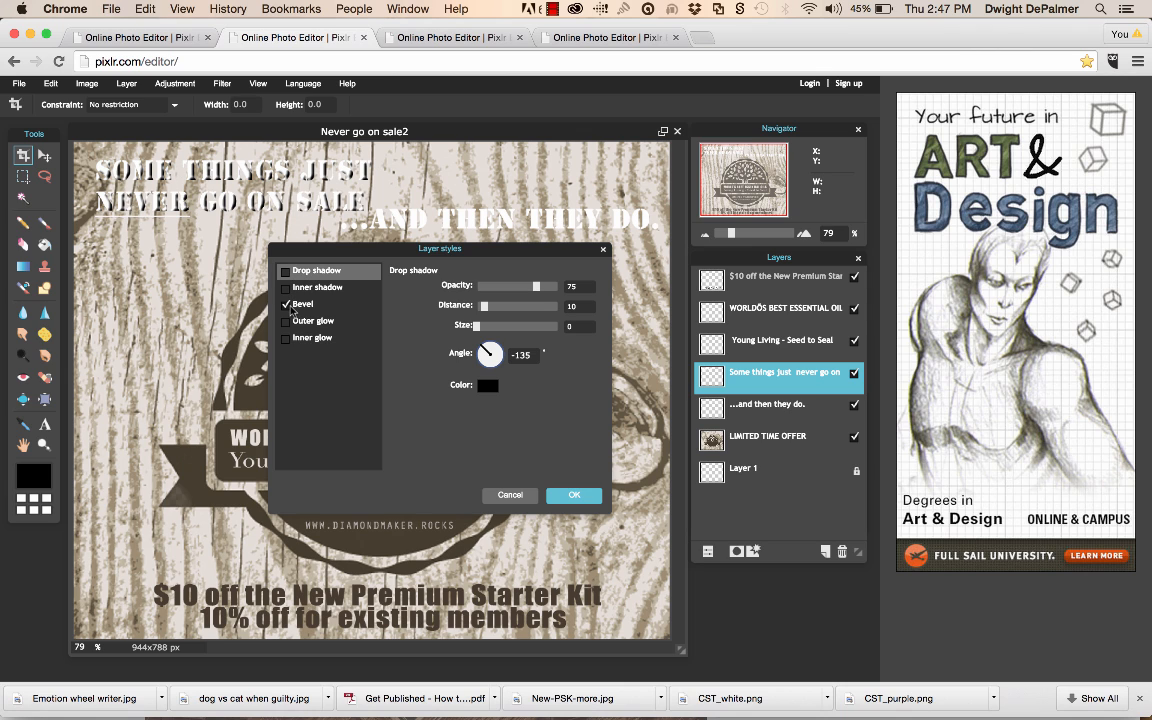
click(489, 386)
click(191, 471)
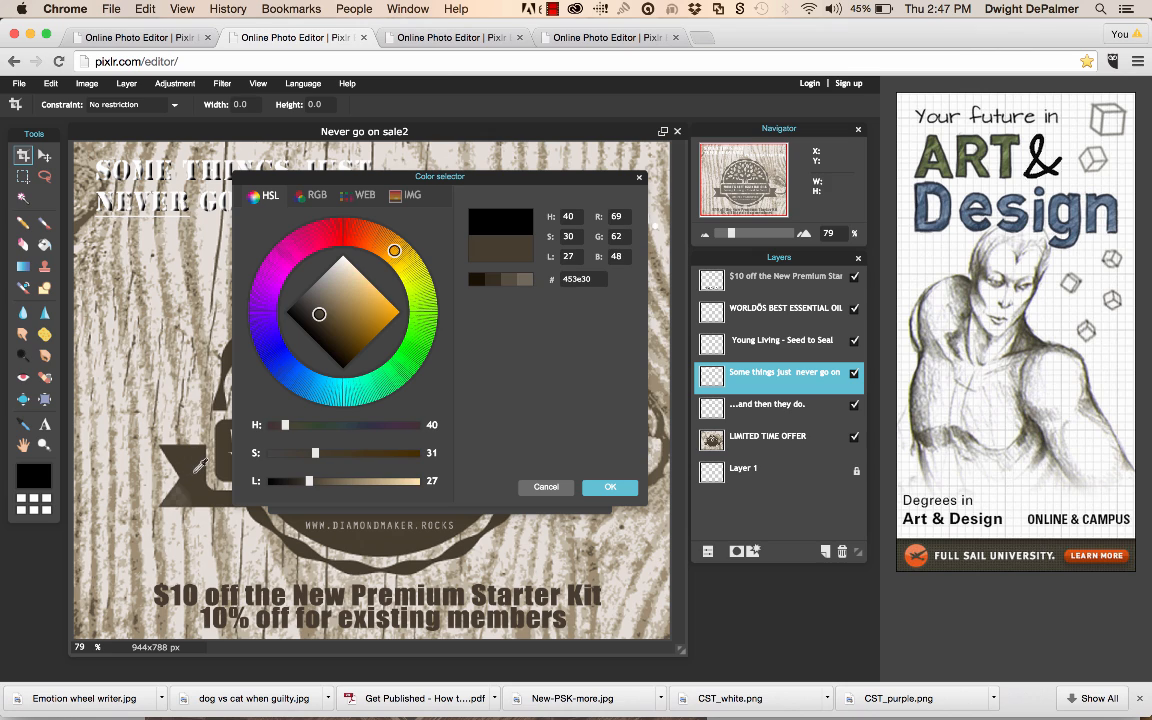
click(603, 488)
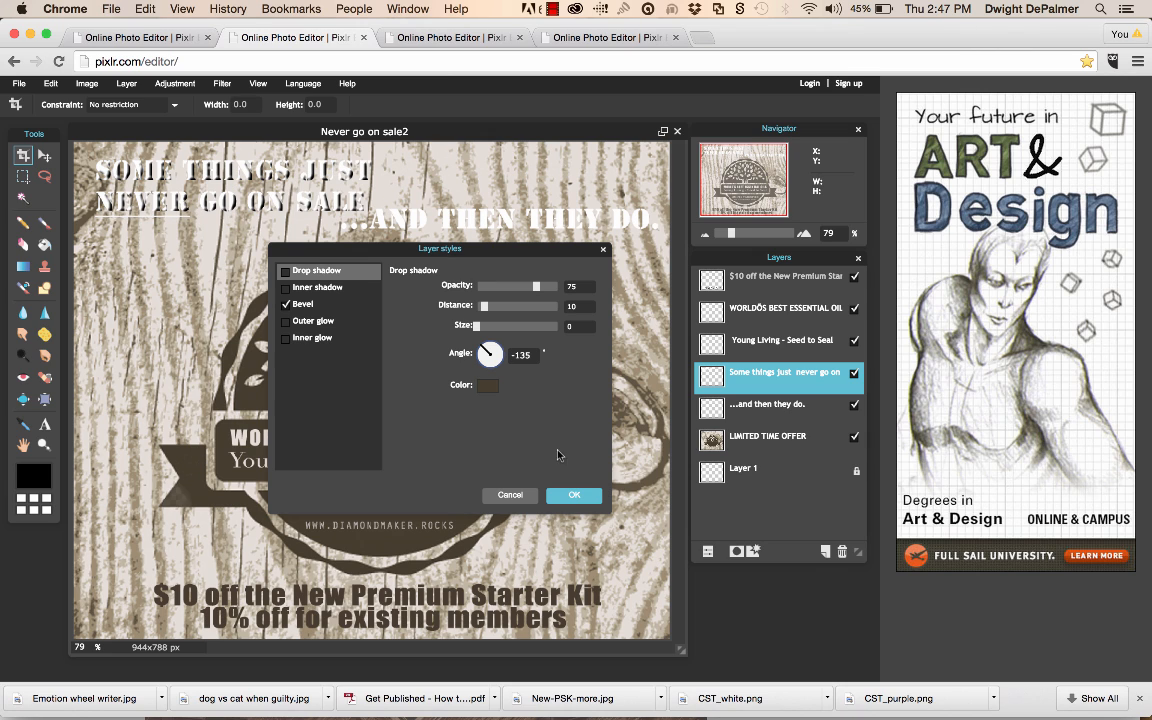
Replace the bevel with a drop shadow colored dark brown 453e30 and apply it to the "Some things just never go on sale" layer
click(286, 271)
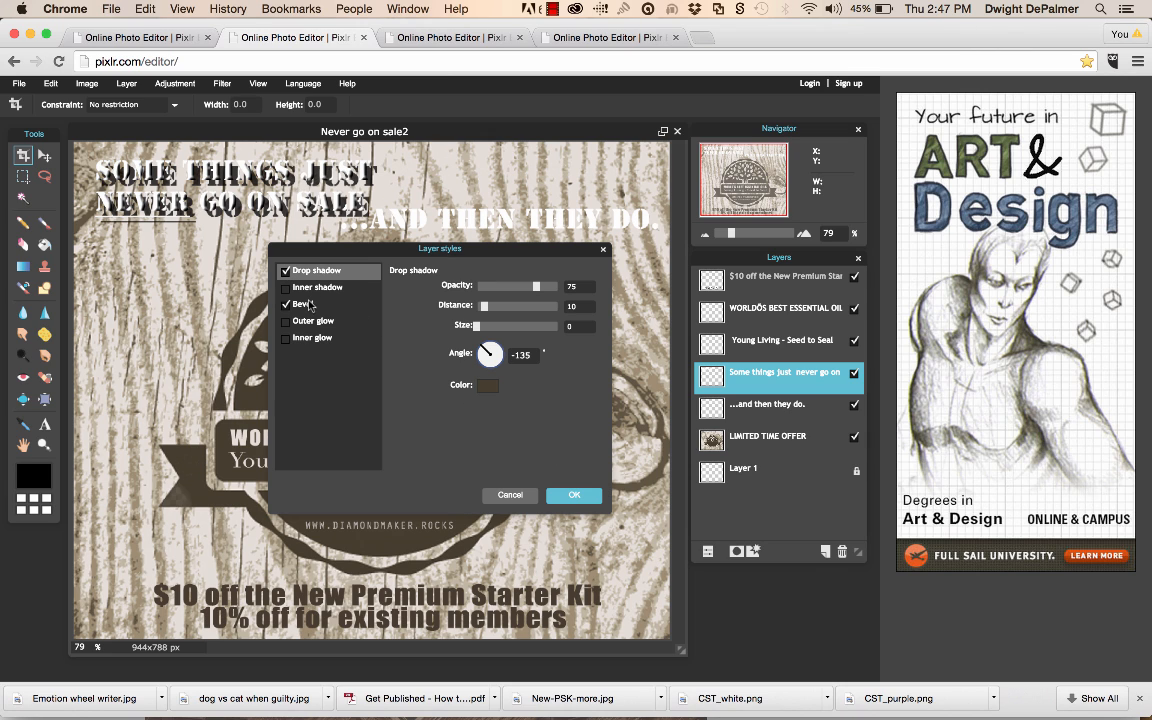
click(286, 305)
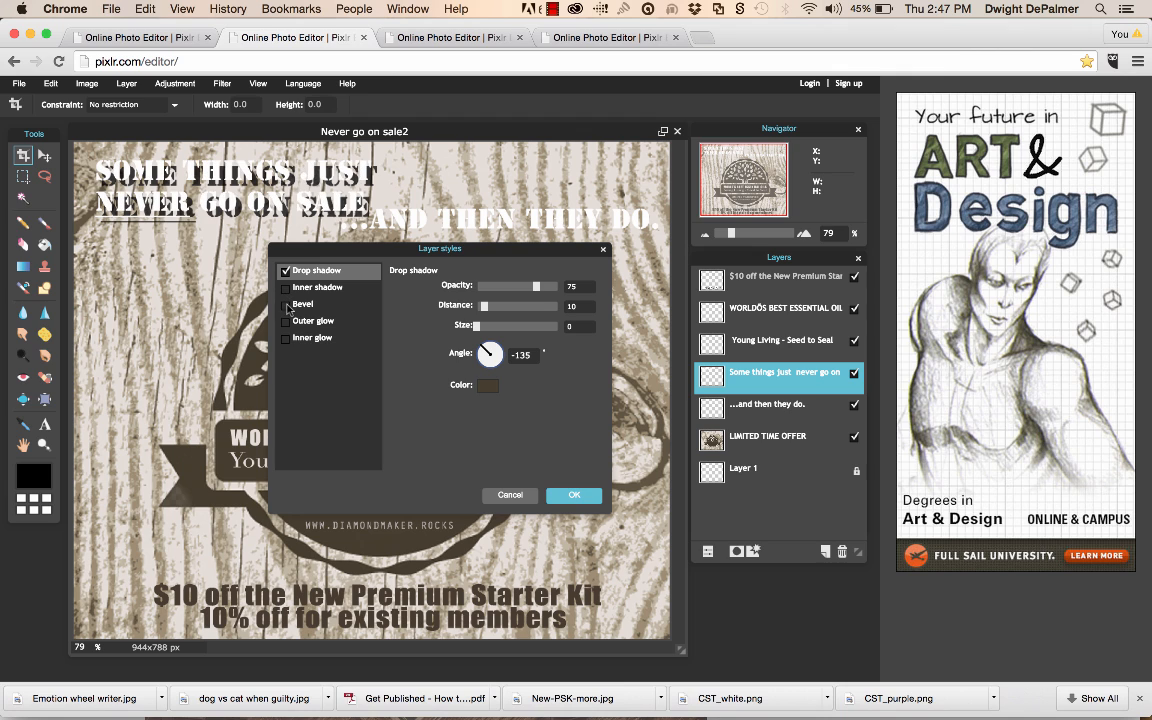
click(487, 386)
click(315, 453)
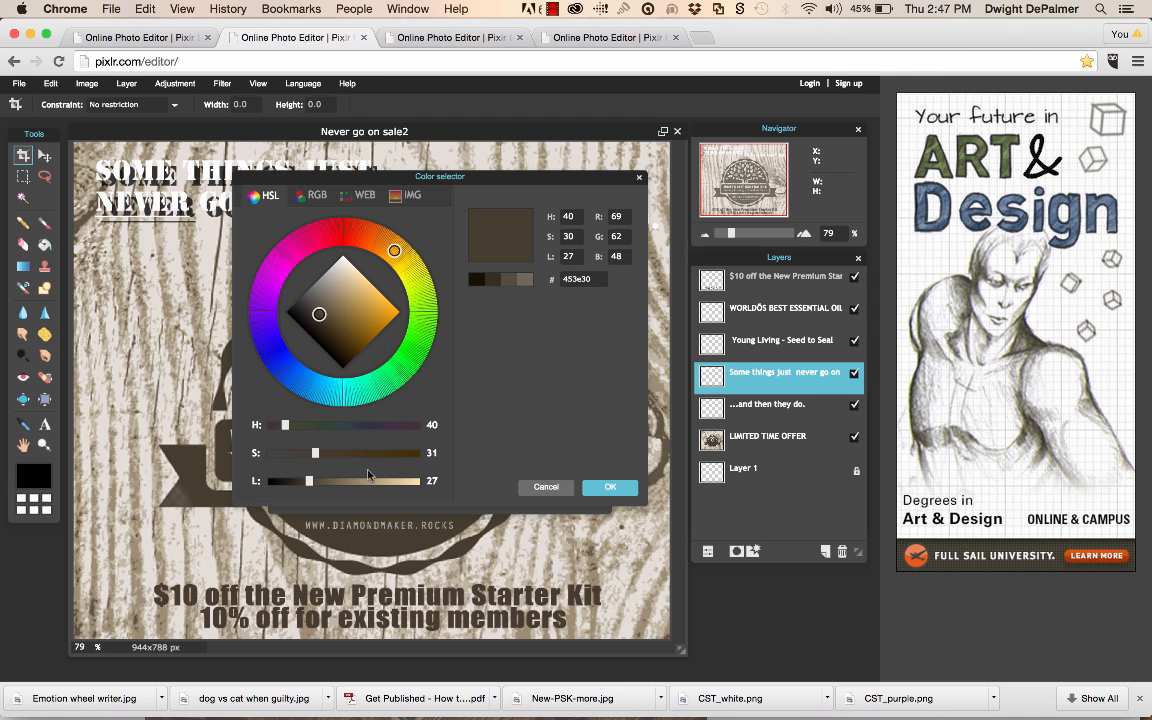
click(597, 488)
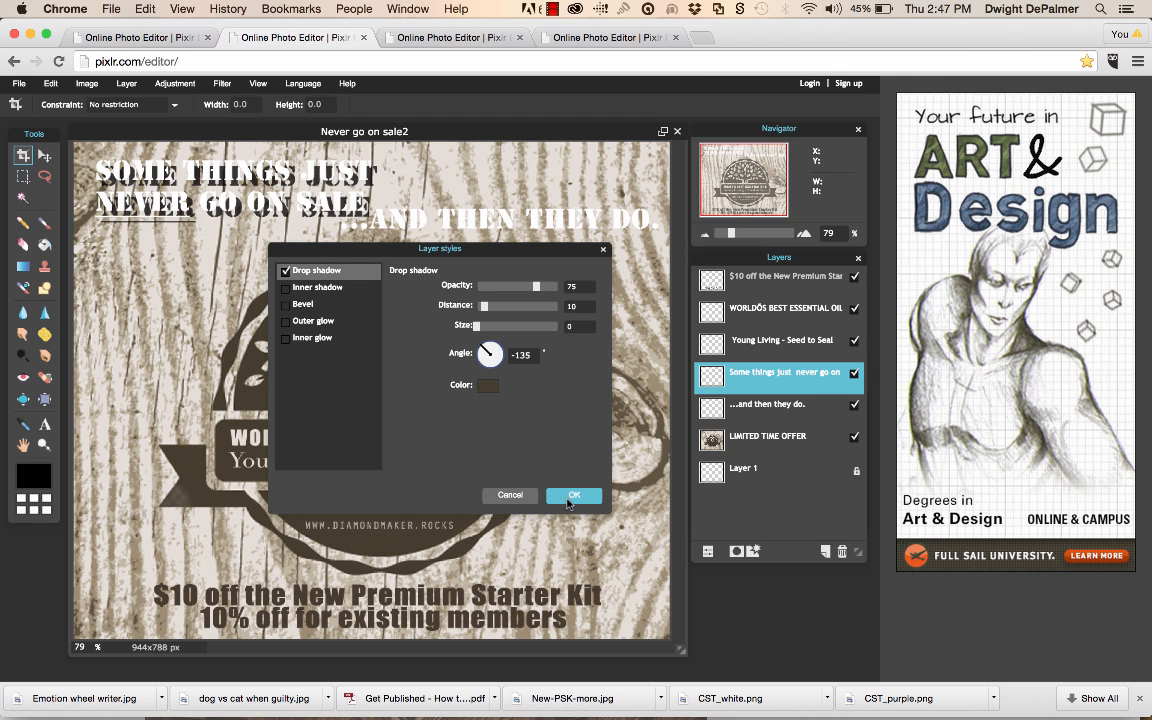
click(572, 495)
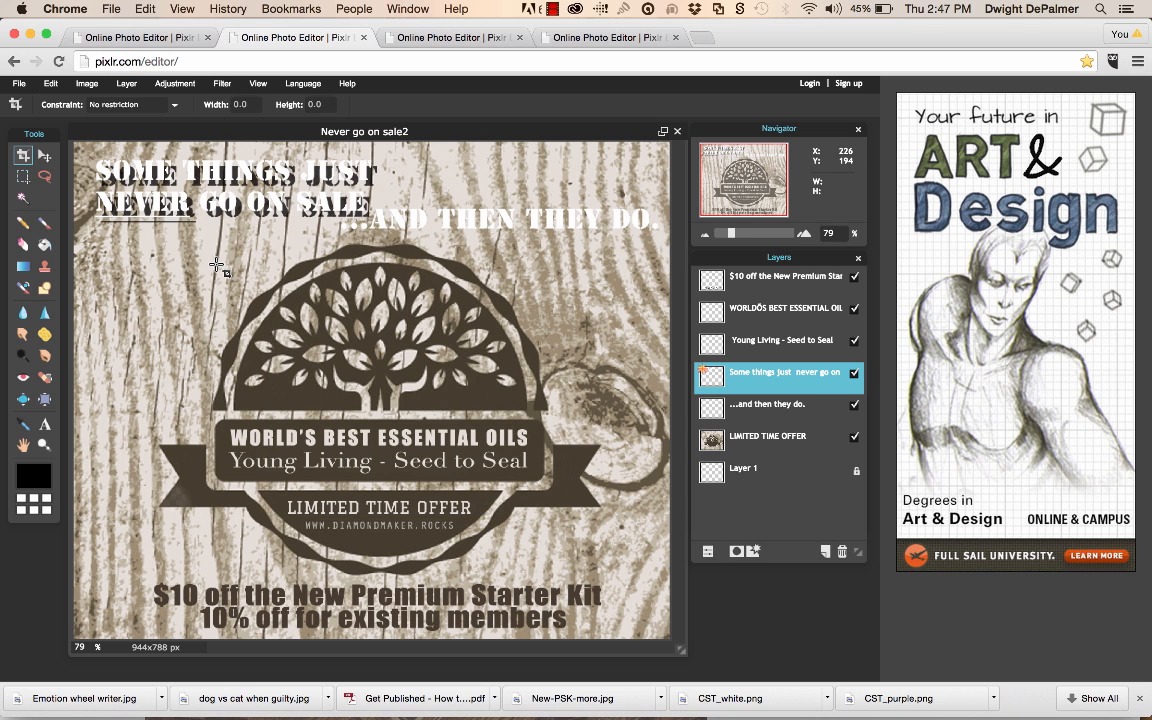
Switch to no-stinkin-vouchers2 in Photoshop and compare the "We don't need no stinking vouchers!" text with and without its effects and drop shadow
key(super+Tab)
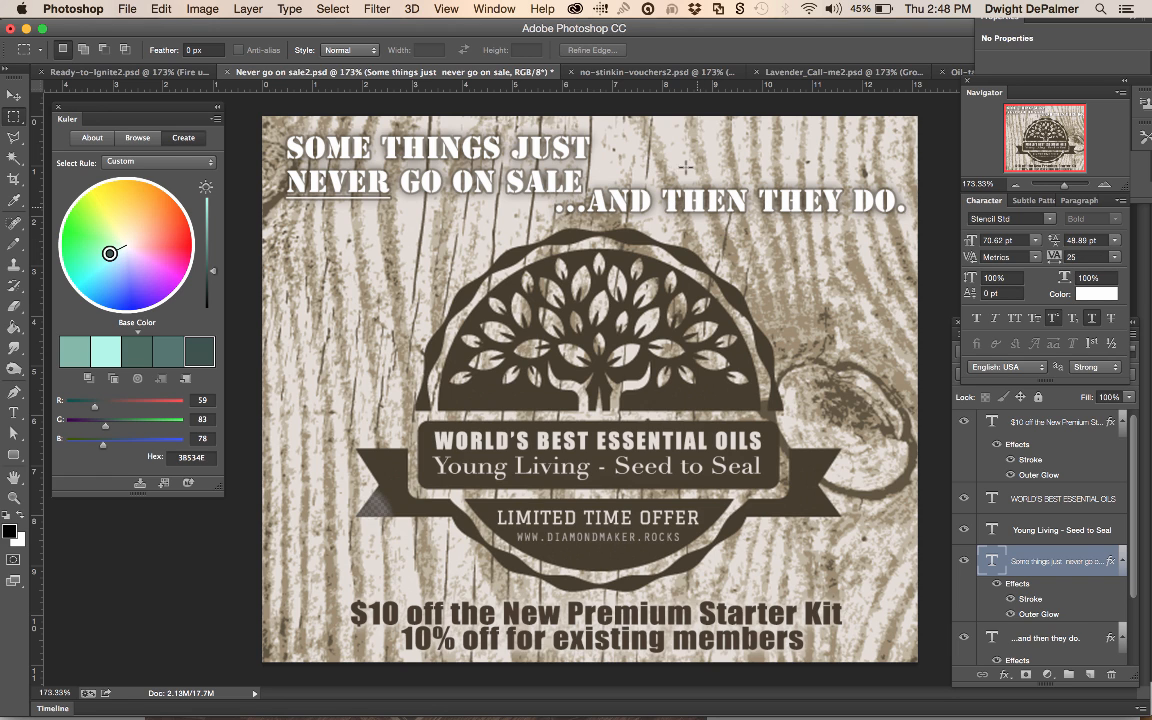
click(645, 72)
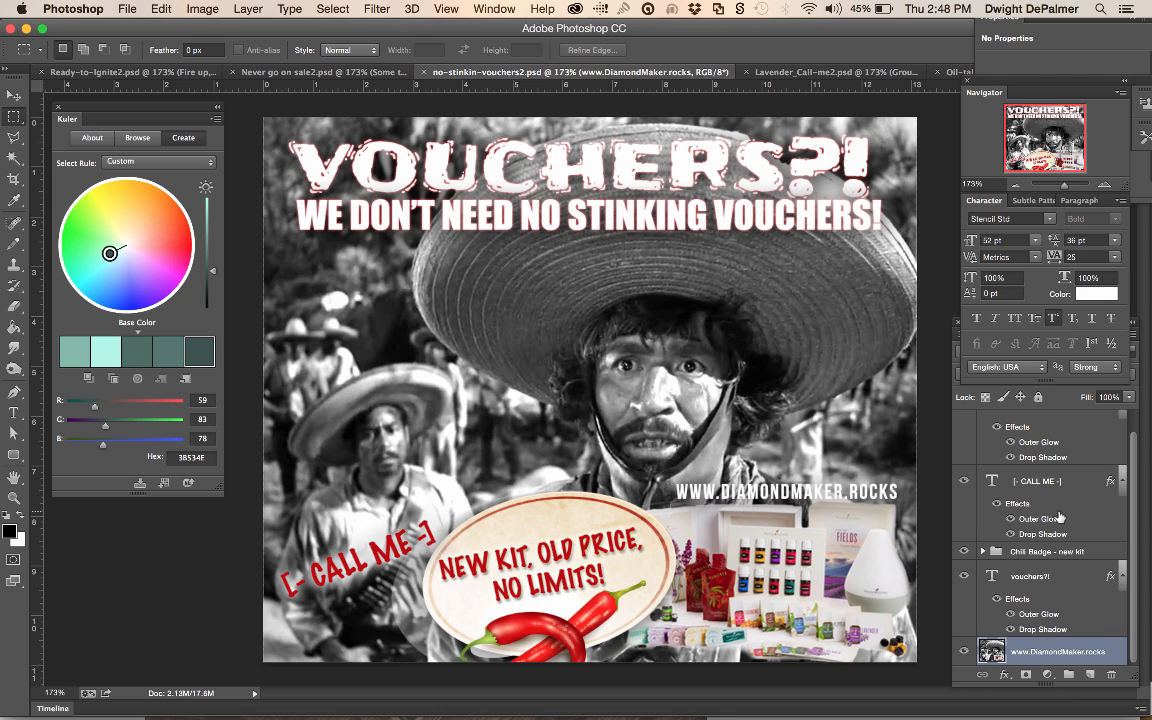
scroll(1060, 516, up, 1)
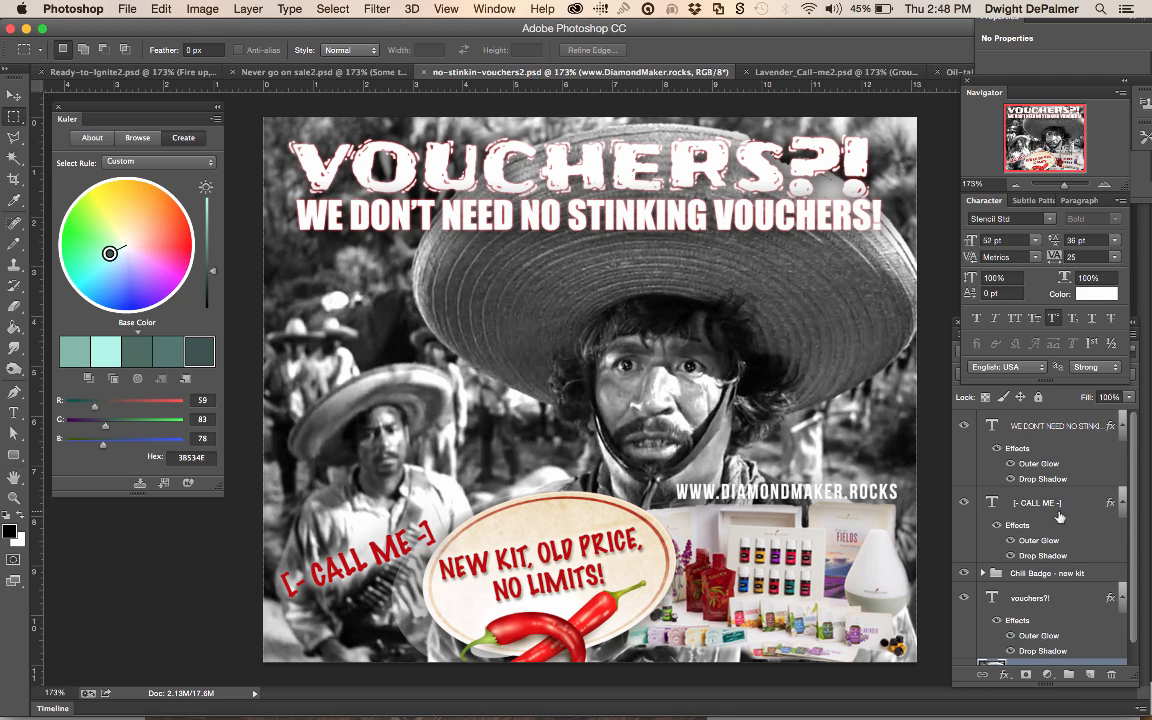
click(1005, 428)
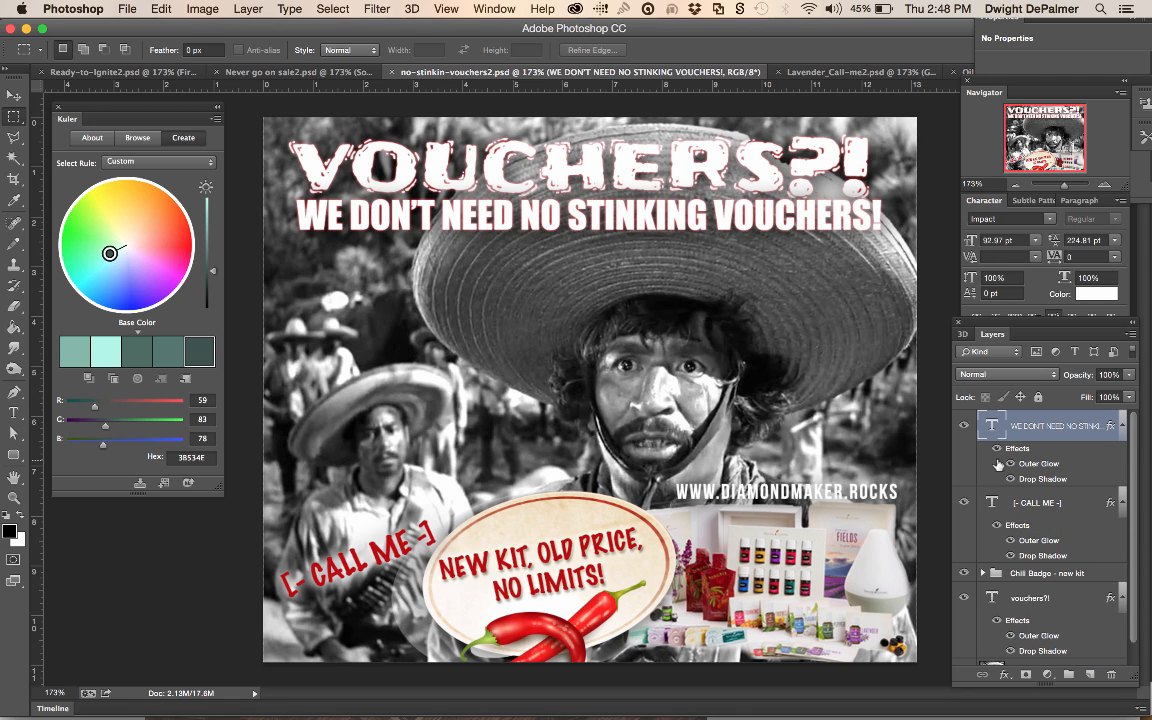
click(996, 449)
click(996, 449)
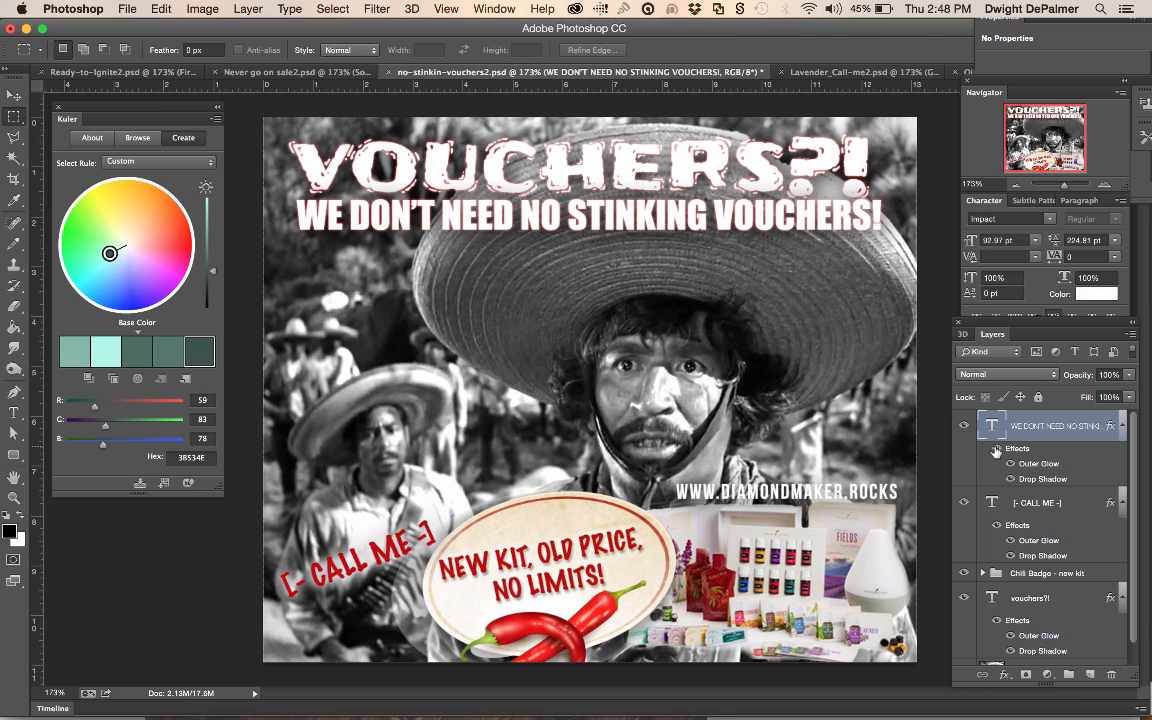
click(1012, 479)
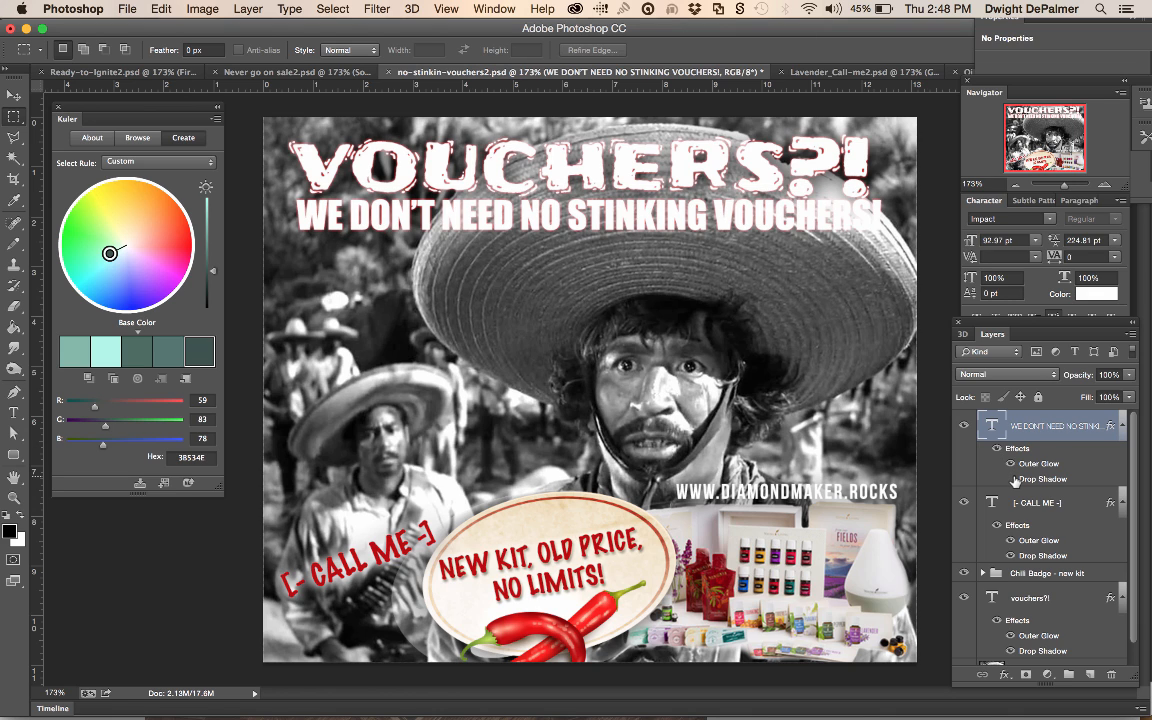
click(1012, 479)
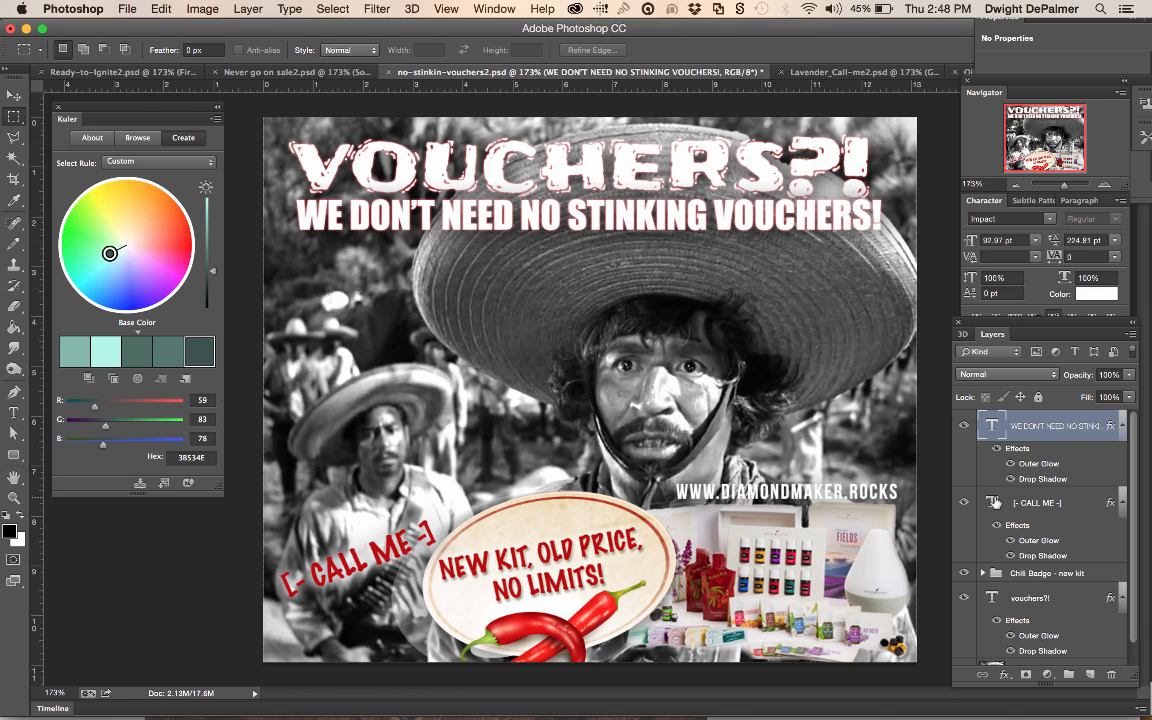
Back in Pixlr, view the layer style options for the "We don't need no stinking" layer in no-stinkin-vouchers2 without applying any
key(super+Tab)
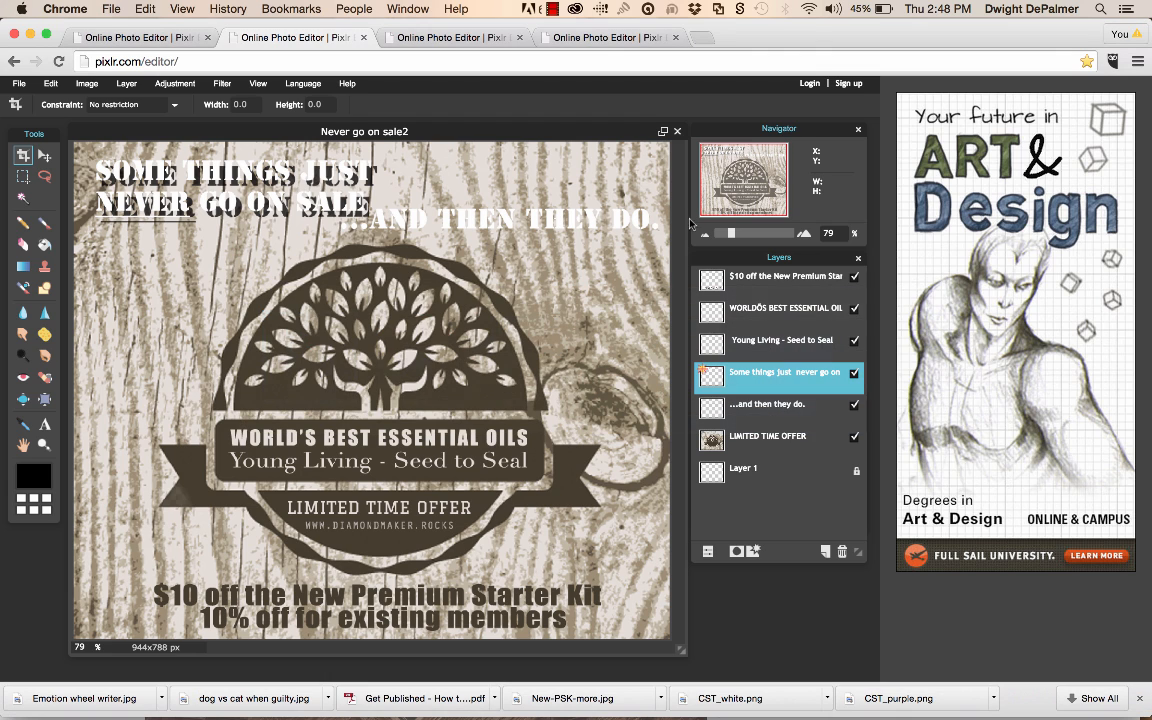
click(467, 35)
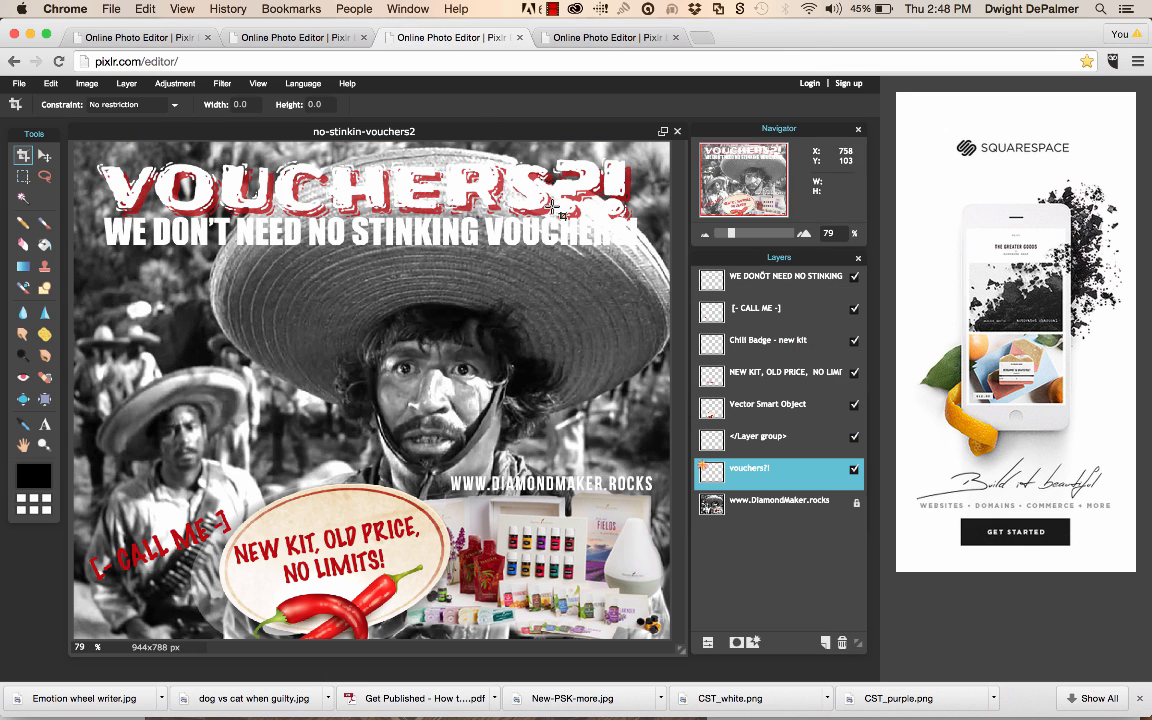
right_click(725, 475)
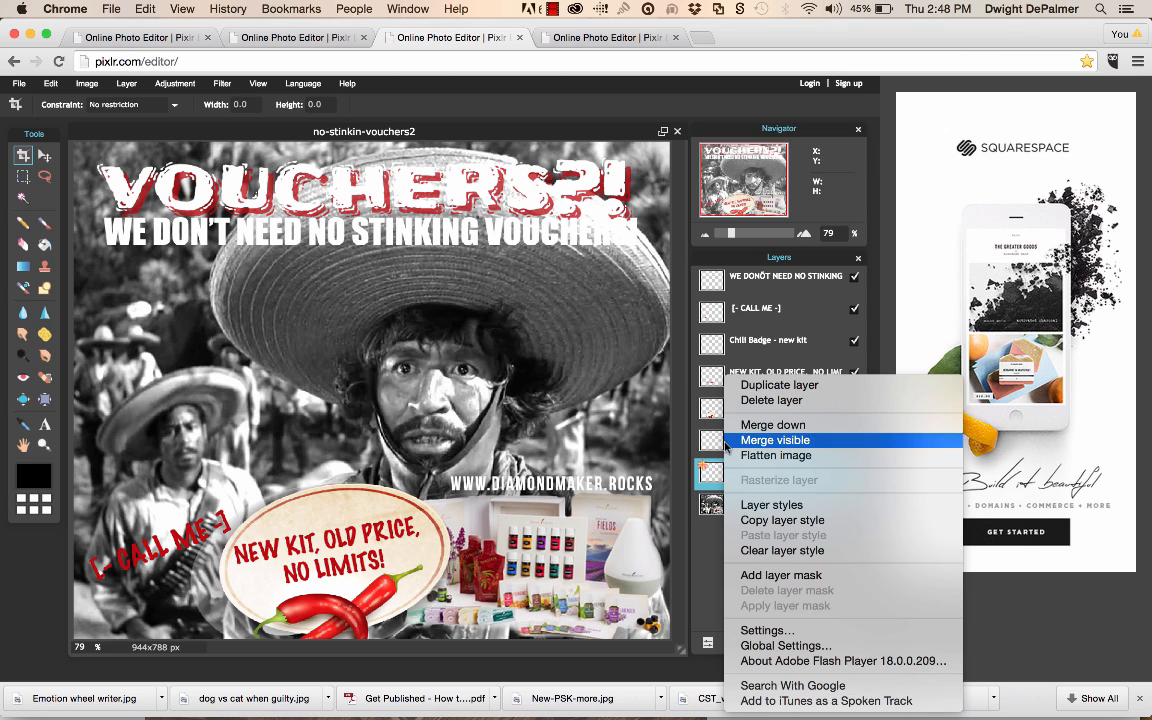
click(716, 290)
click(716, 290)
right_click(716, 288)
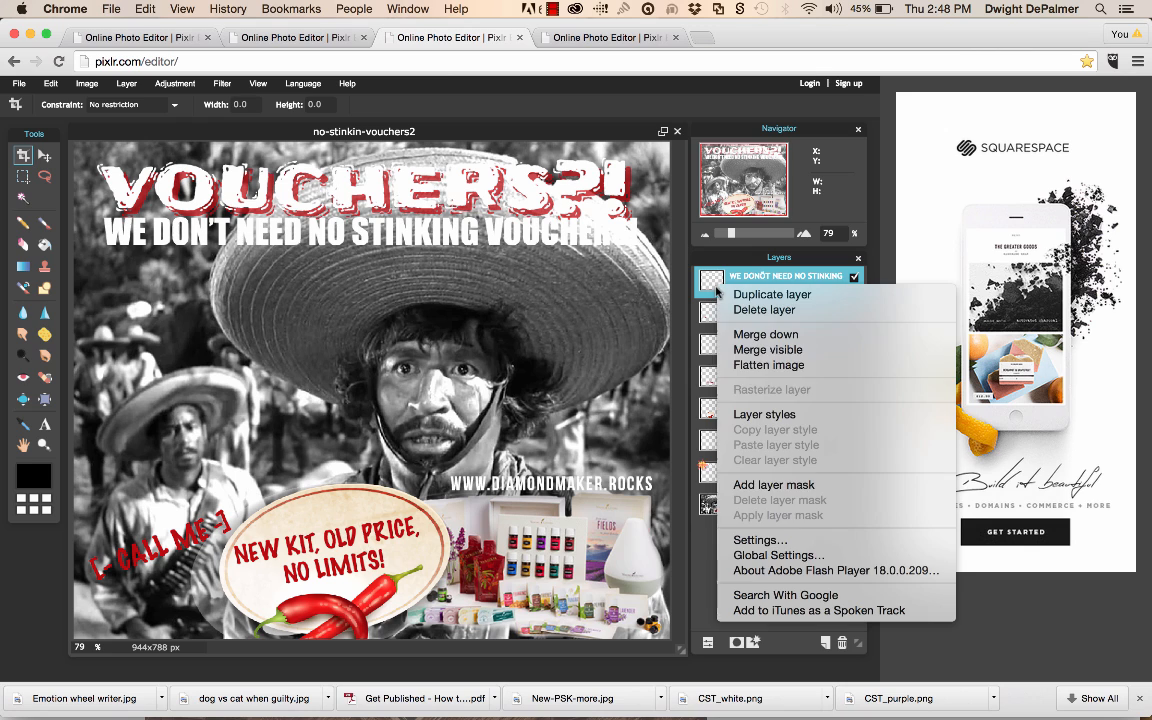
click(772, 416)
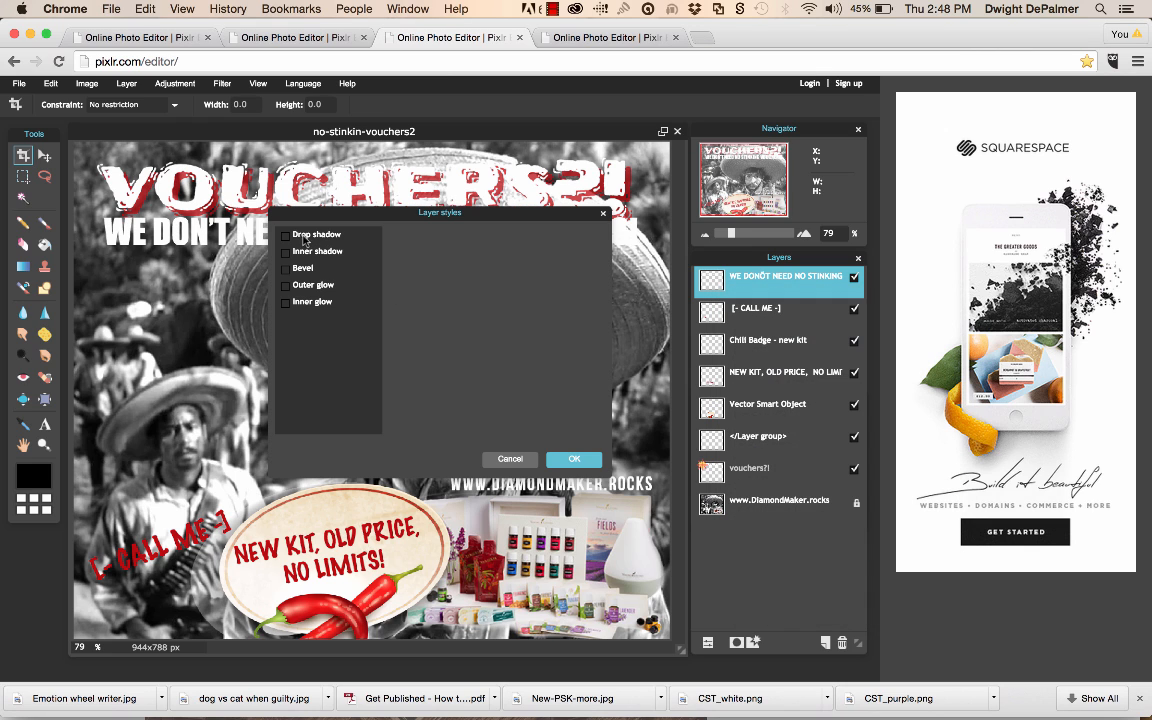
click(524, 461)
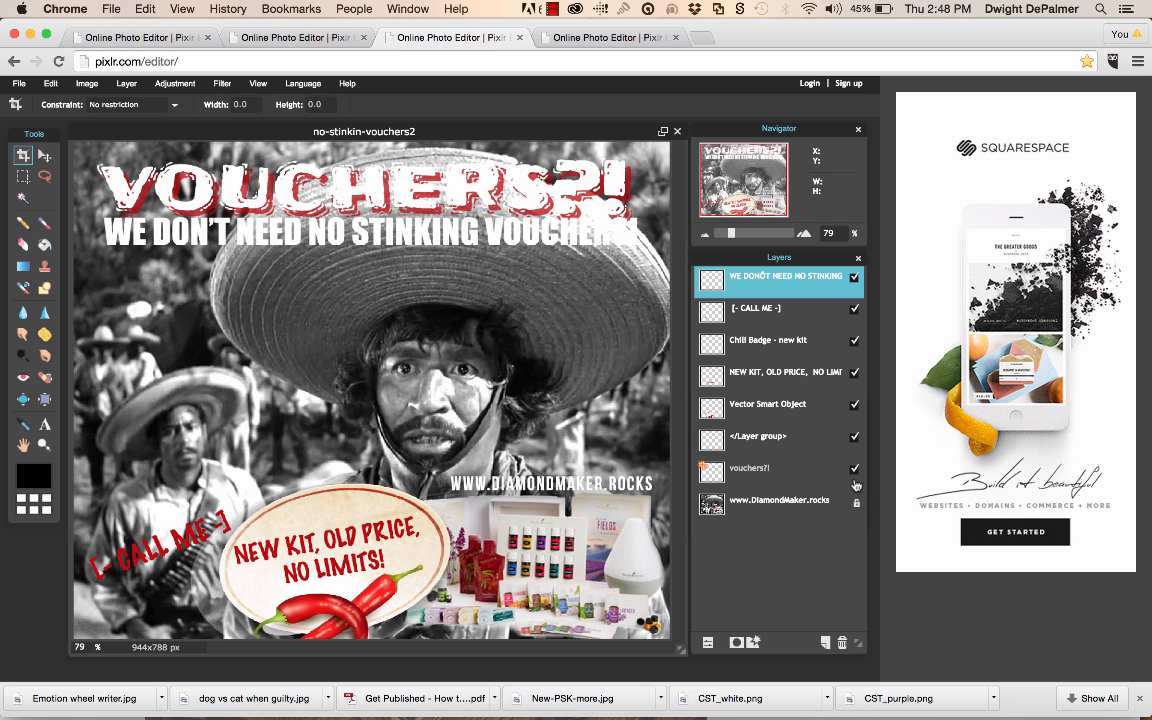
In Photoshop, replace the "VOUCHERS?!" headline of no-stinkin-vouchers2 with "NO WAY JOSE"
key(super+Tab)
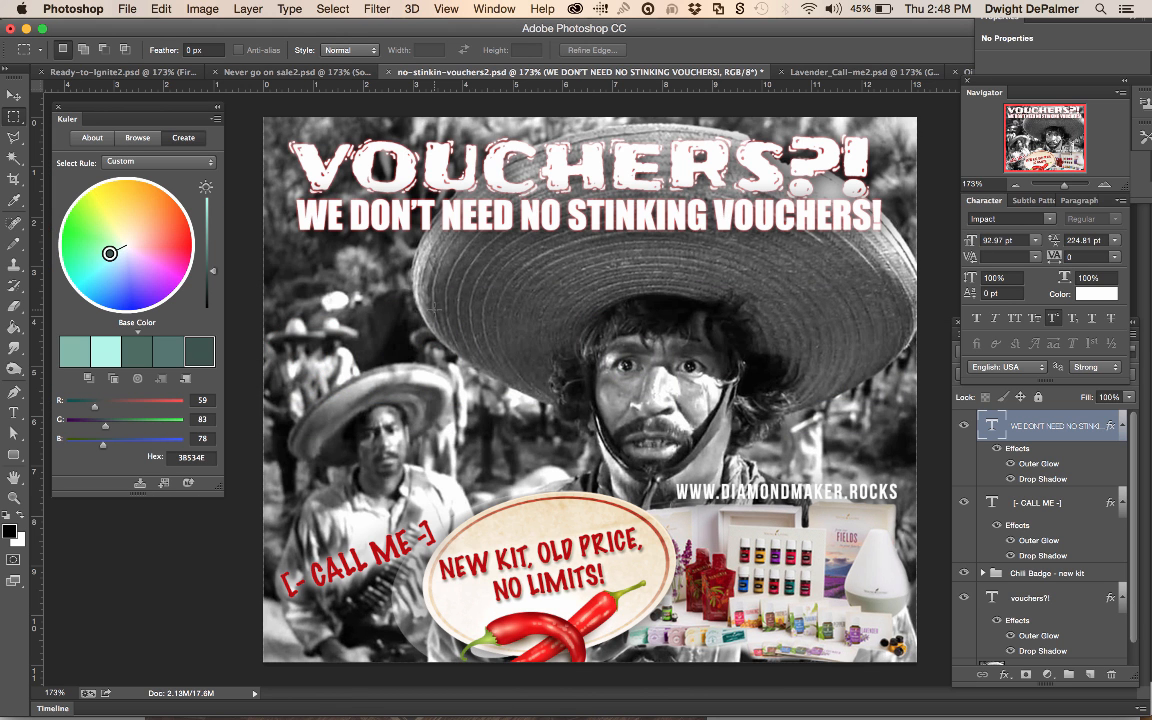
double_click(996, 437)
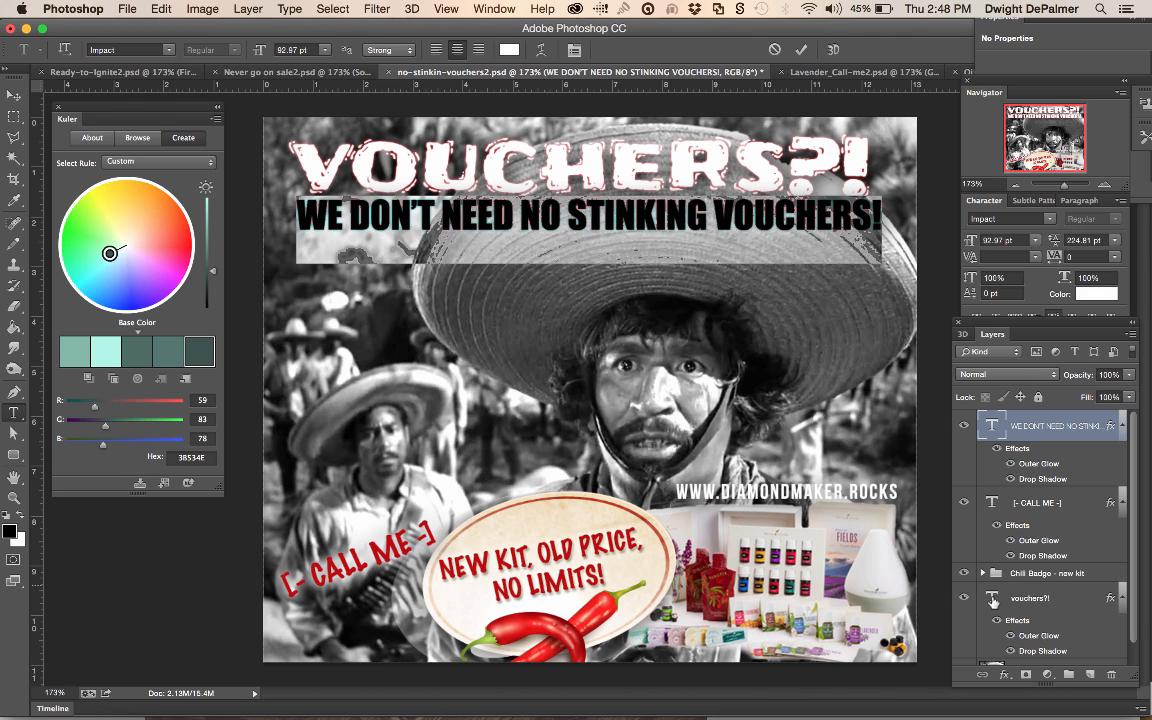
double_click(993, 598)
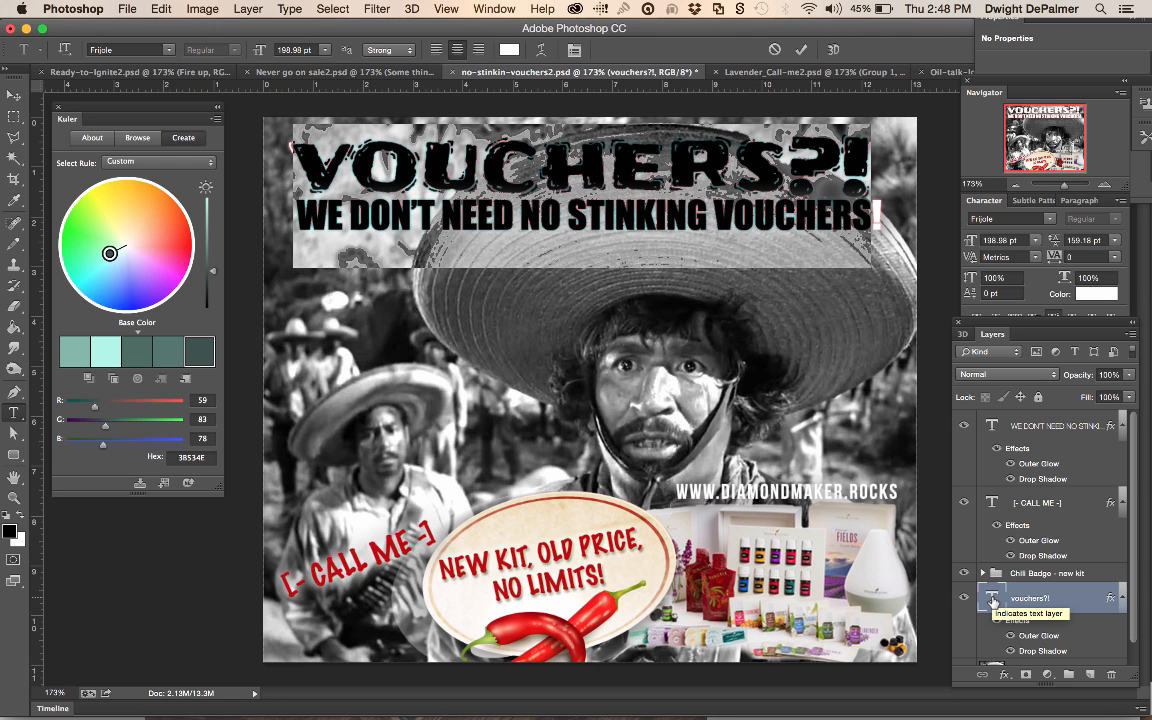
text(NOW)
key(BackSpace)
text(HWY)
key(BackSpace)
key(BackSpace)
key(BackSpace)
key(BackSpace)
text(AY)
key(BackSpace)
key(BackSpace)
key(BackSpace)
text(WAY)
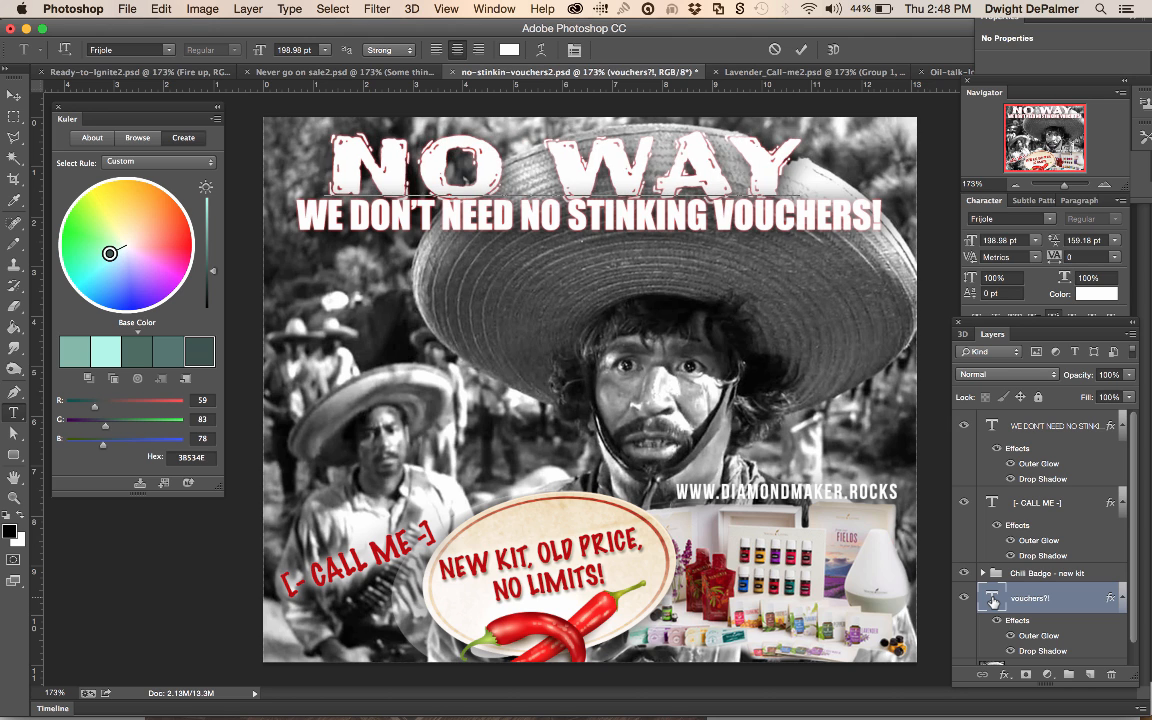
text( JOS)
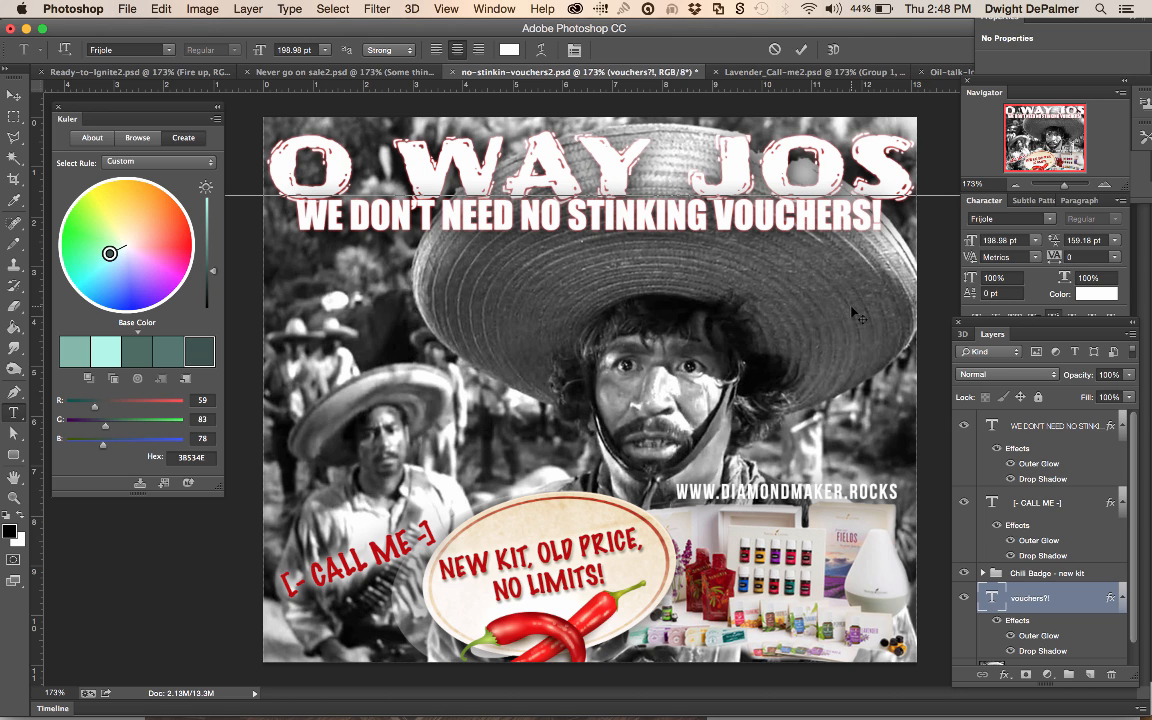
triple_click(730, 150)
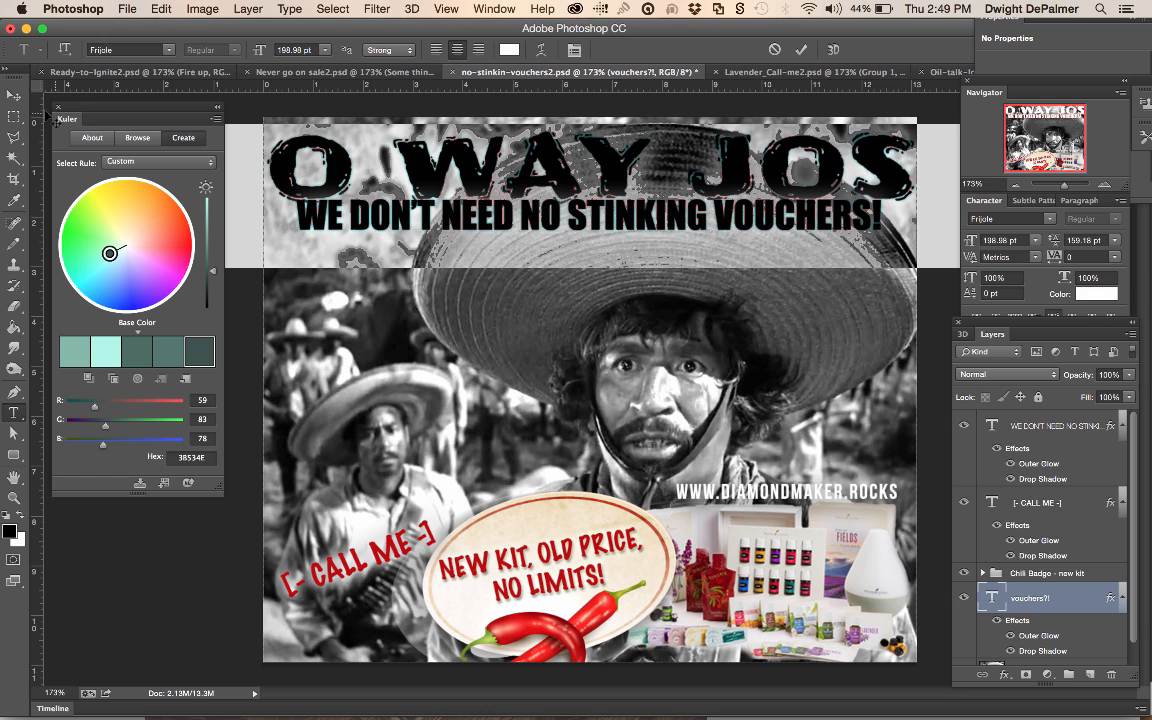
click(14, 94)
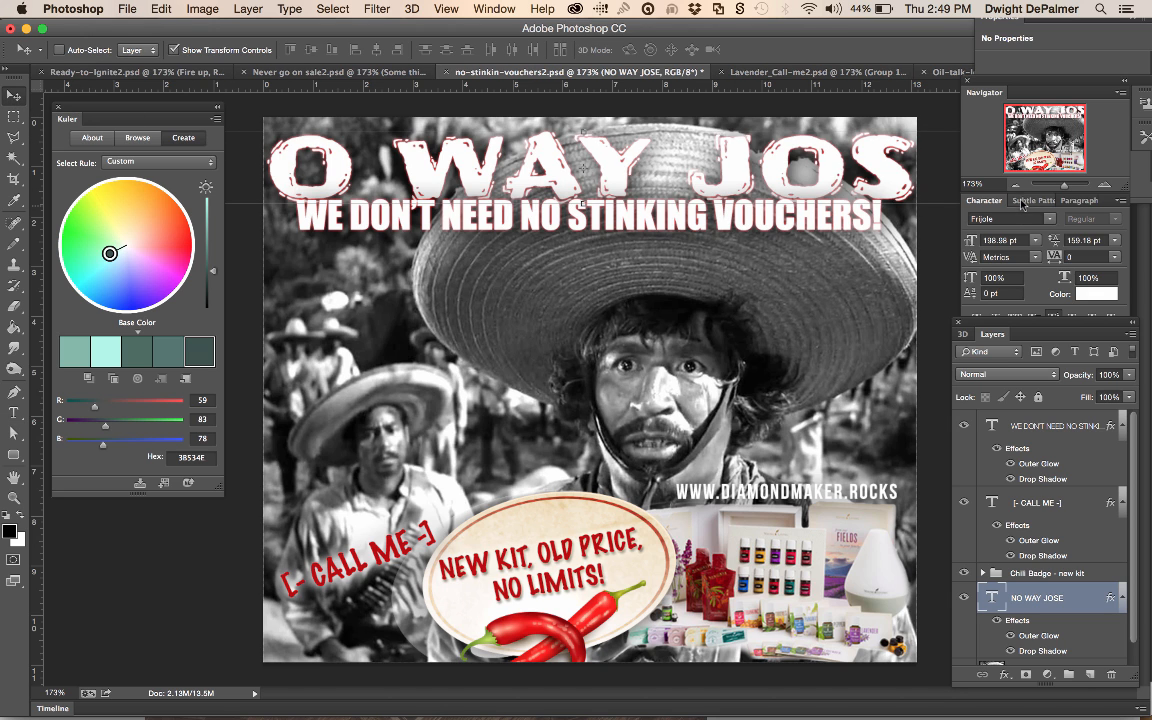
Scale the "NO WAY JOSE" headline proportionally to 75.93% and nudge it right and up to fit above the subheading
key(super+1)
drag(354, 242, 447, 266)
key(Right)
key(Right)
key(Right)
key(Up)
key(Up)
key(Up)
key(Up)
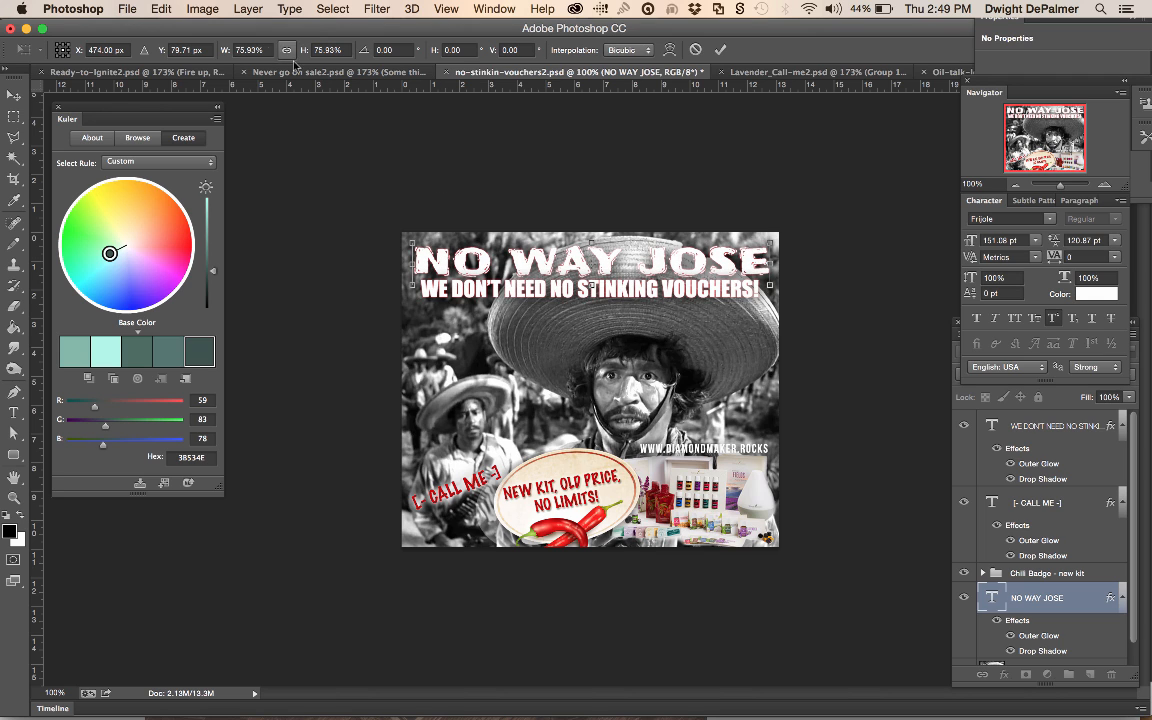
Apply the headline transform and look through the Save As formats, including JPEG and PNG, without saving a file
click(123, 8)
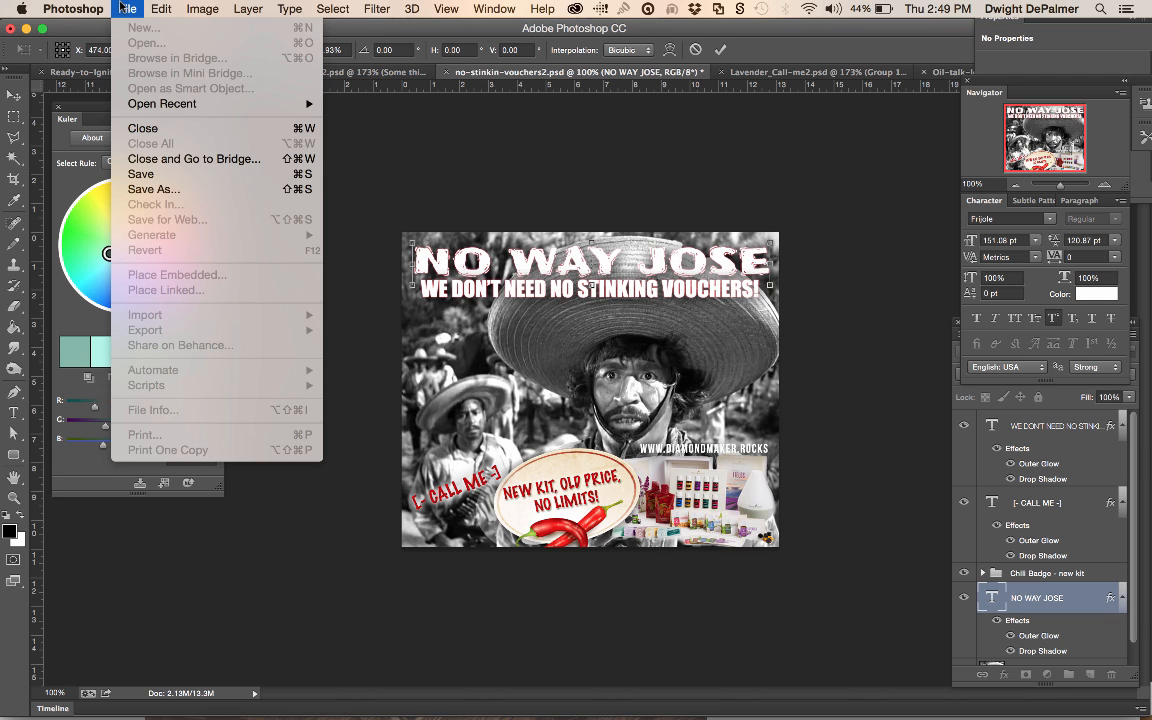
click(157, 192)
key(Return)
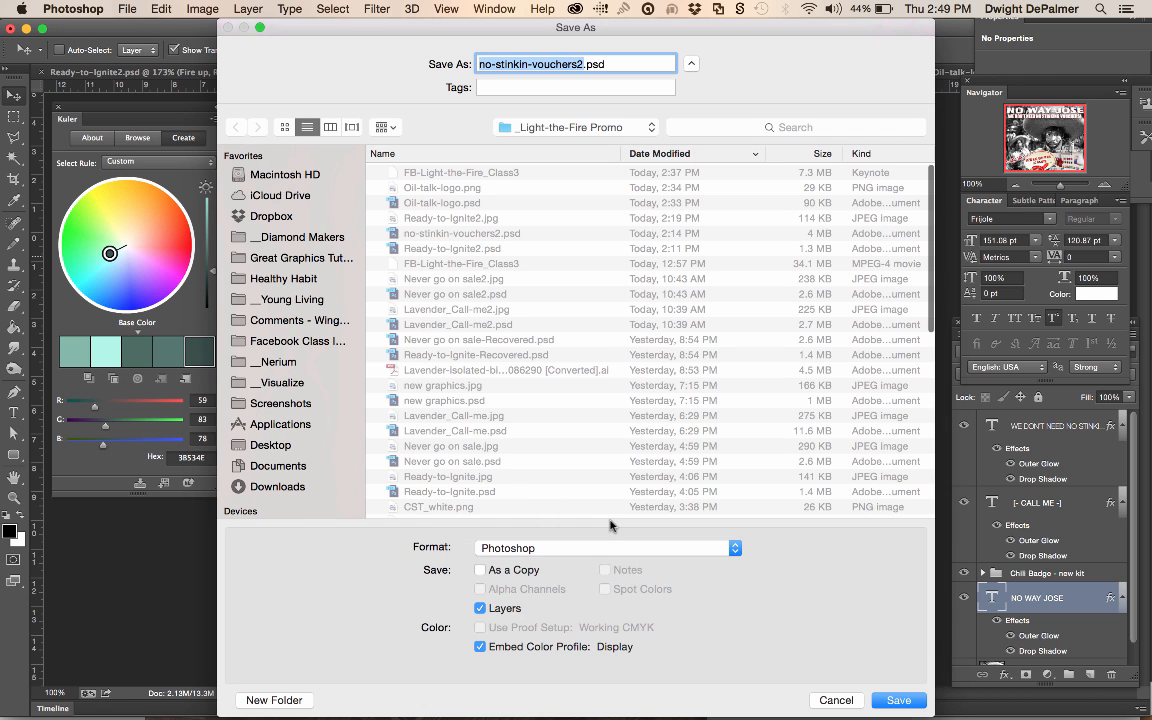
click(588, 548)
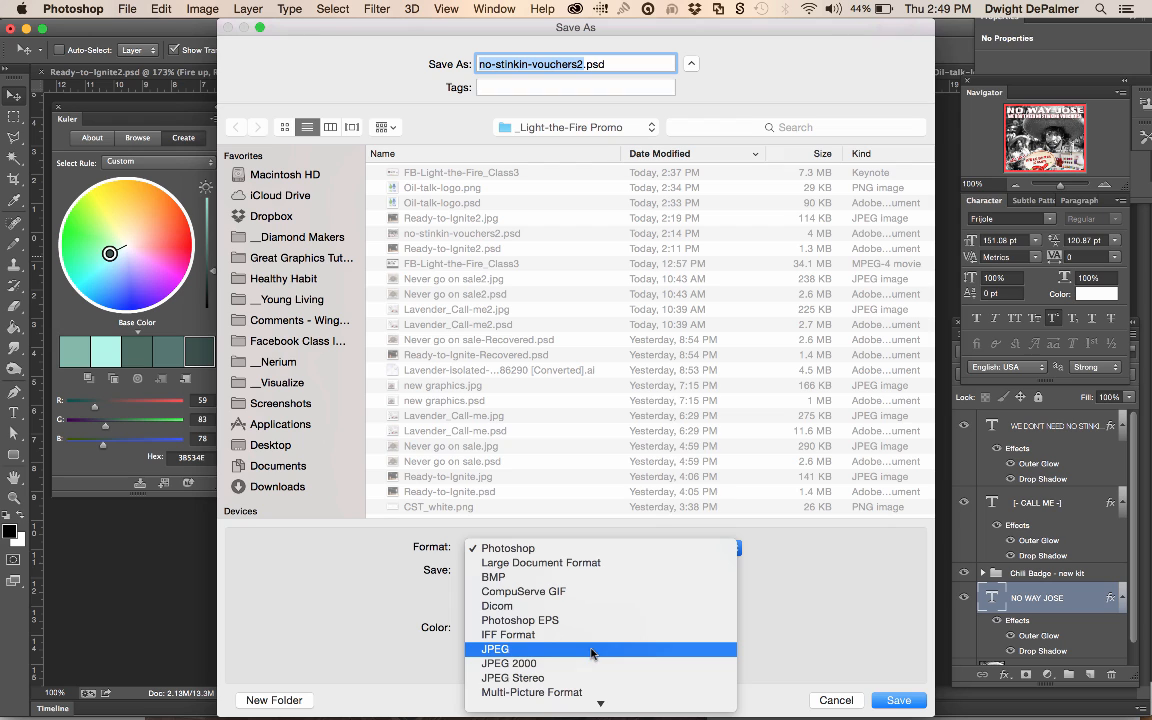
scroll(590, 650, down, 2)
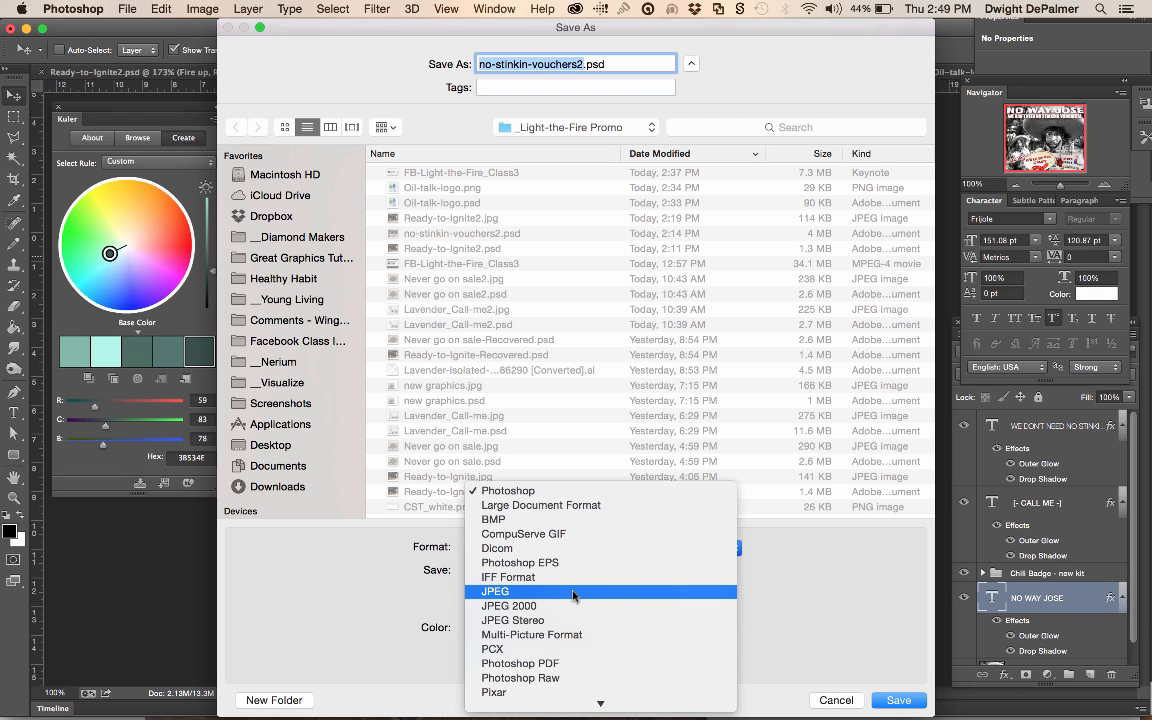
scroll(572, 594, down, 2)
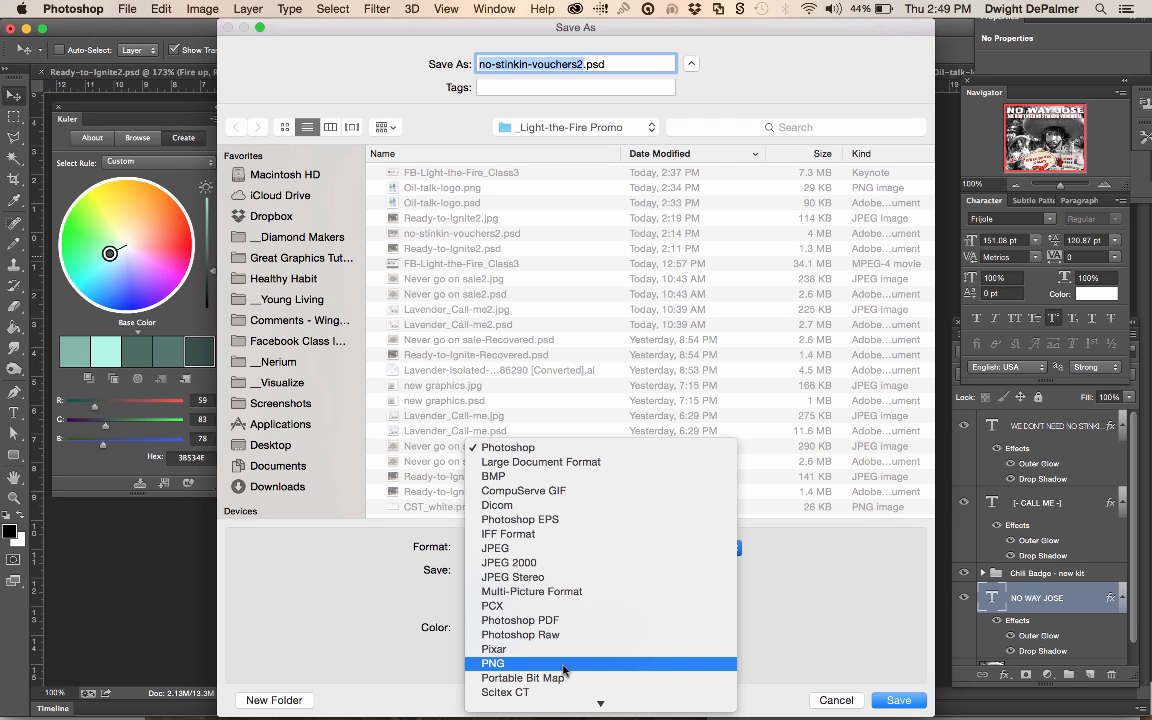
click(865, 644)
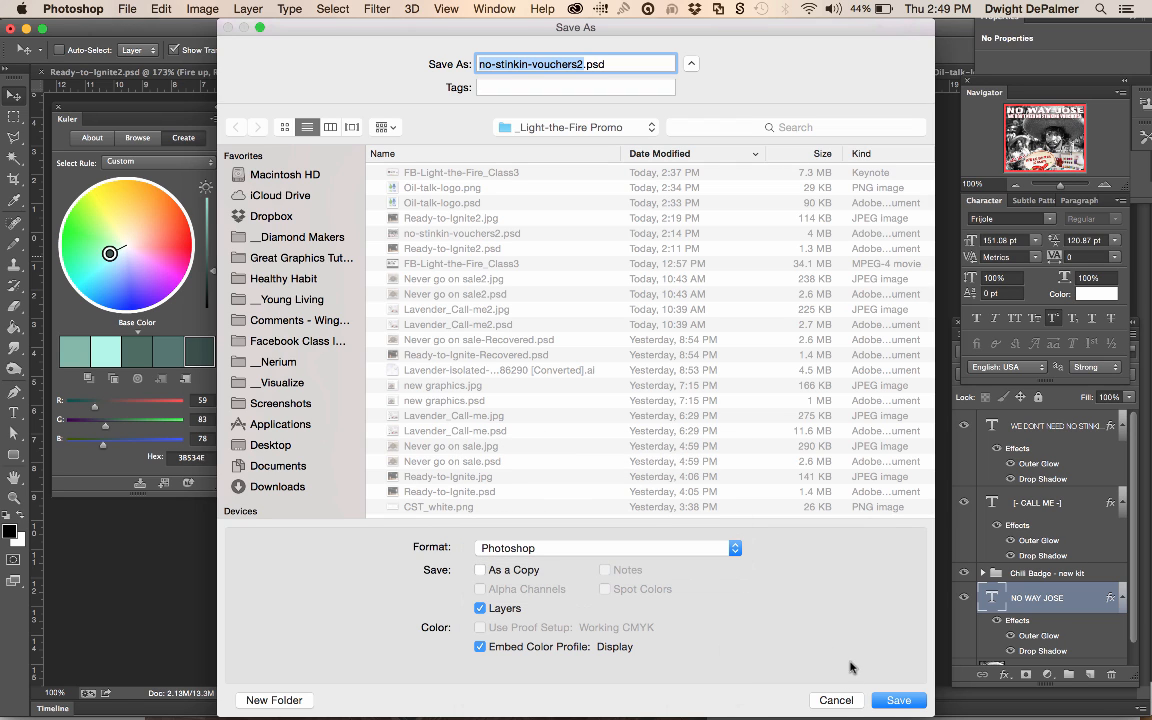
click(845, 705)
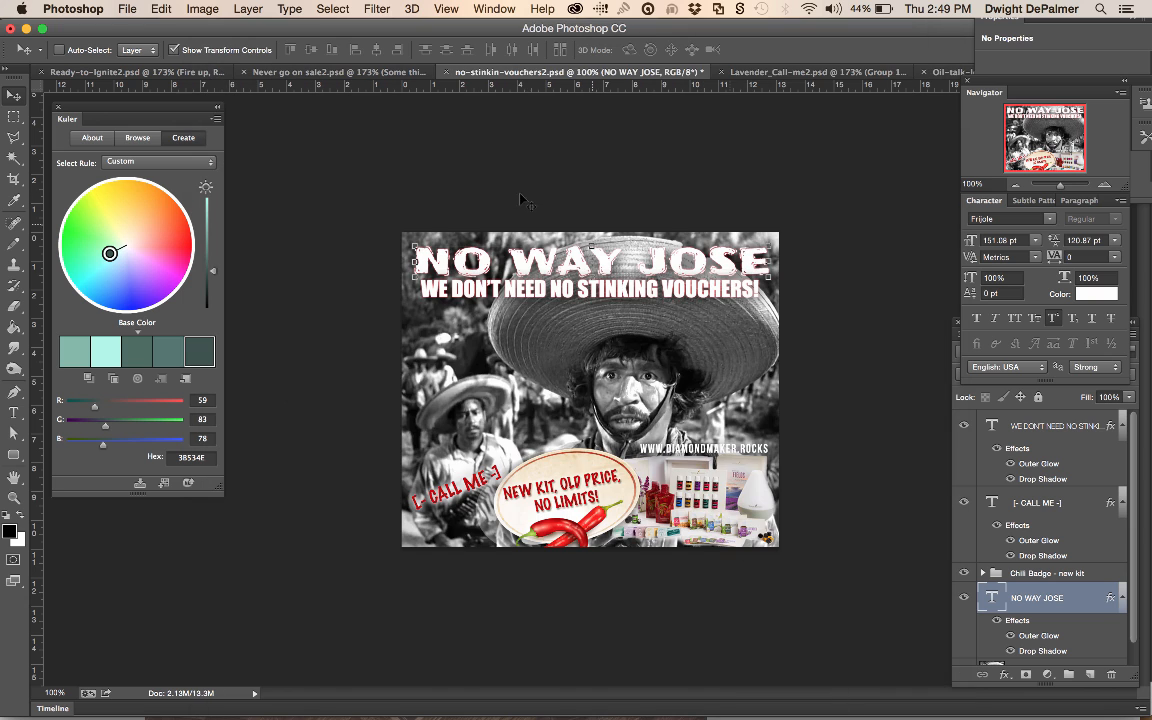
In Ready-to-Ignite2, move the "Fire up" text slightly to the right, clear of "Ready to" and "your"
click(190, 74)
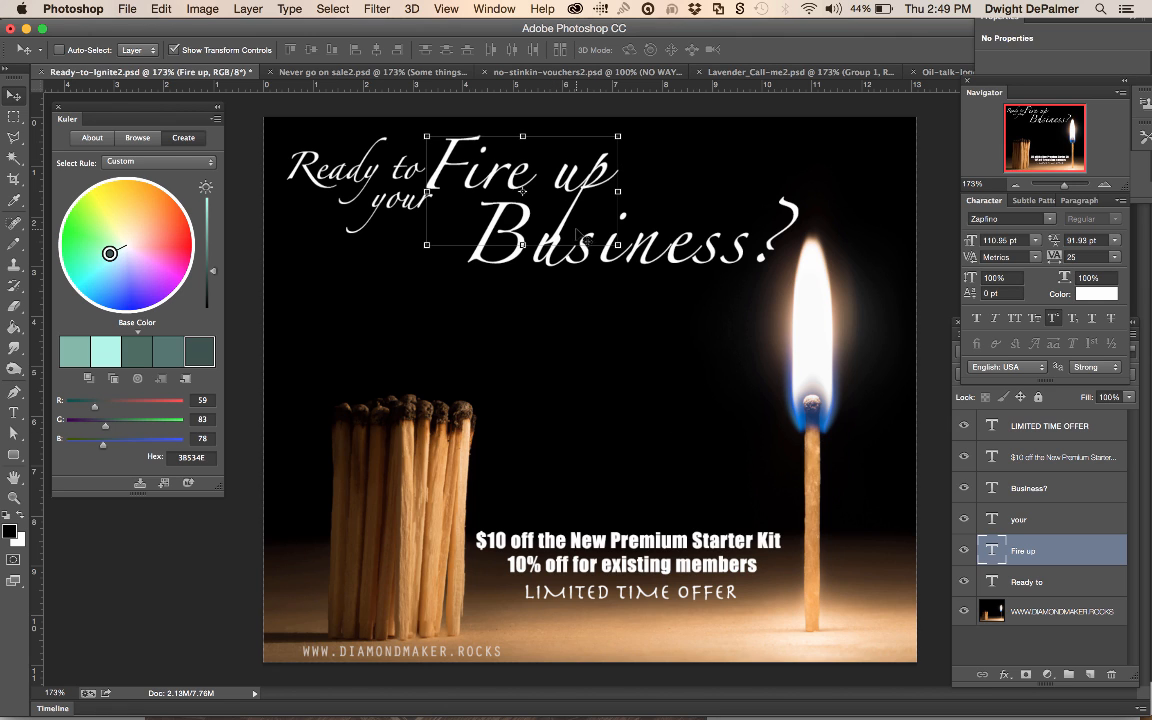
drag(580, 199, 607, 205)
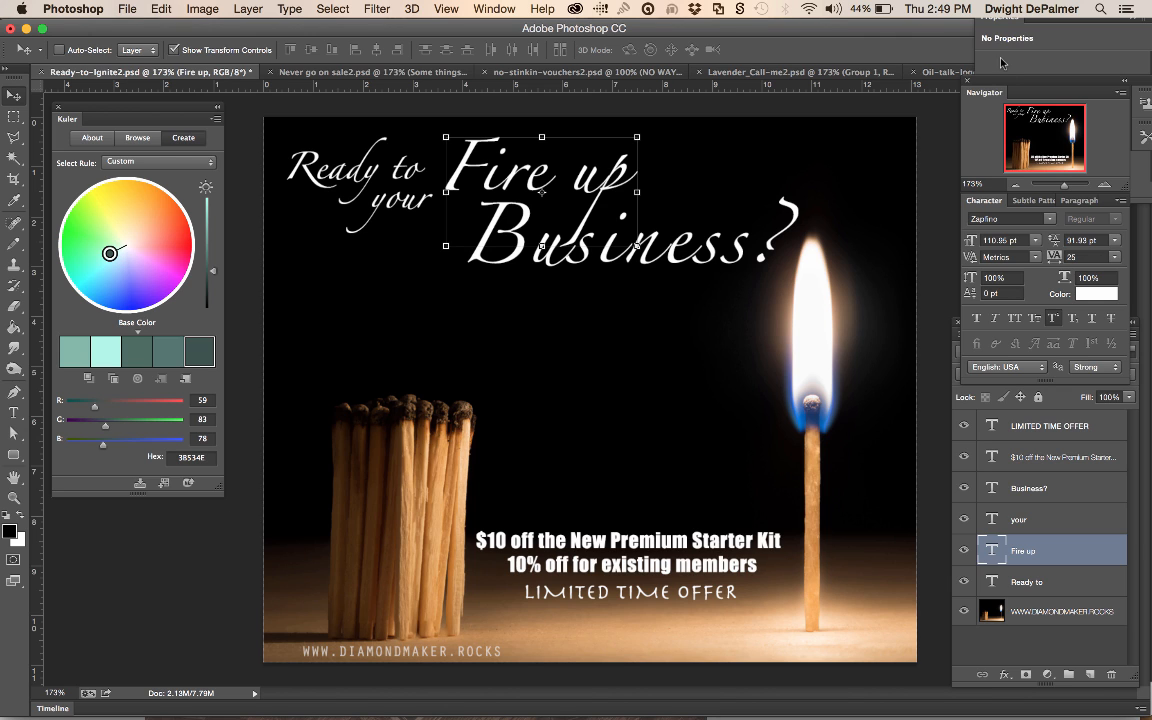
View the Oil-talk-logo document, switch to Pixlr, and check the image size settings of Ready-to-Ignite2 without changing them
click(935, 72)
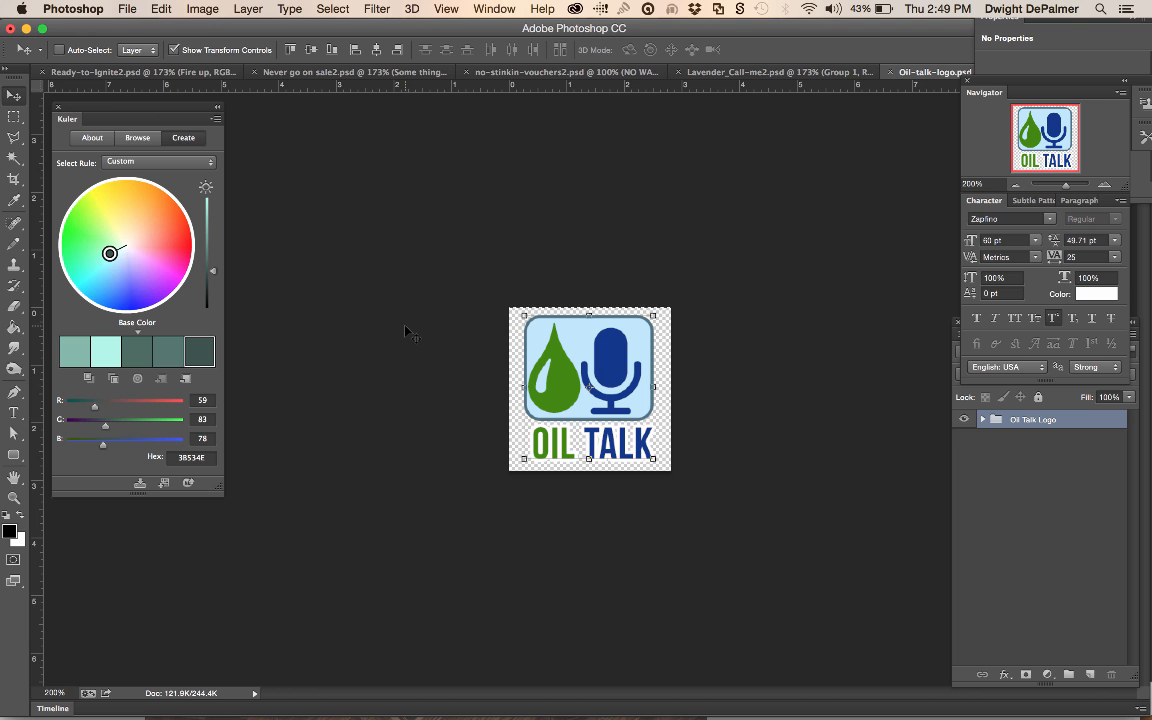
key(super+Tab)
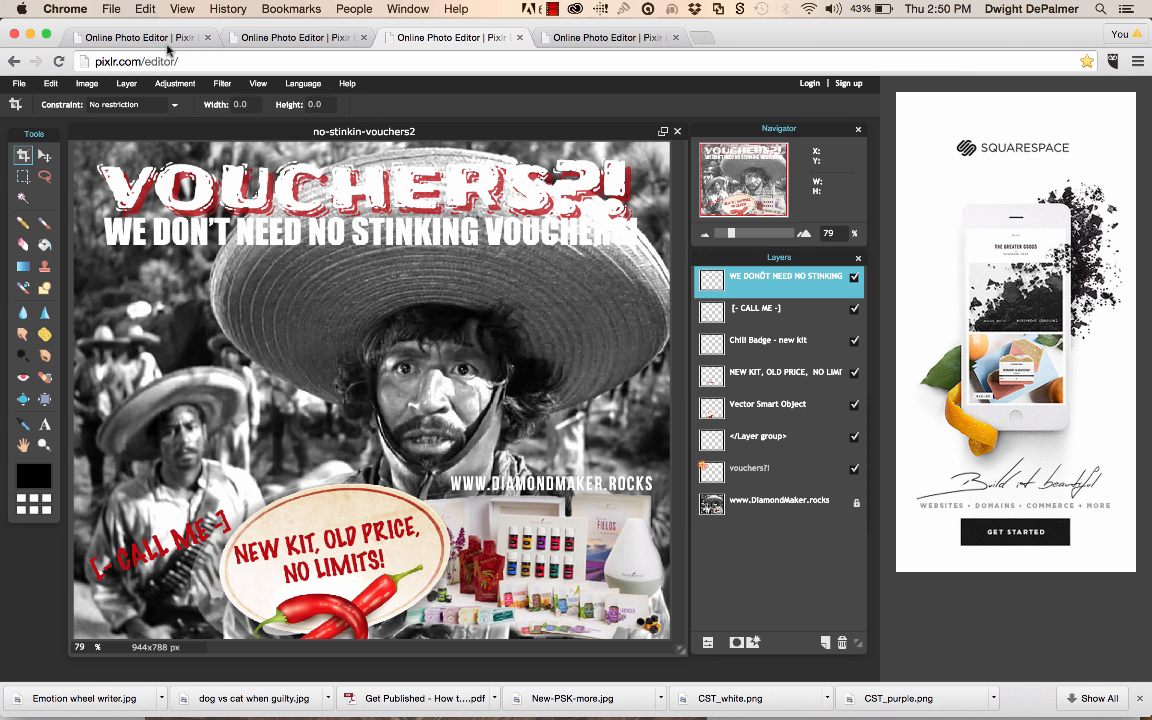
click(142, 40)
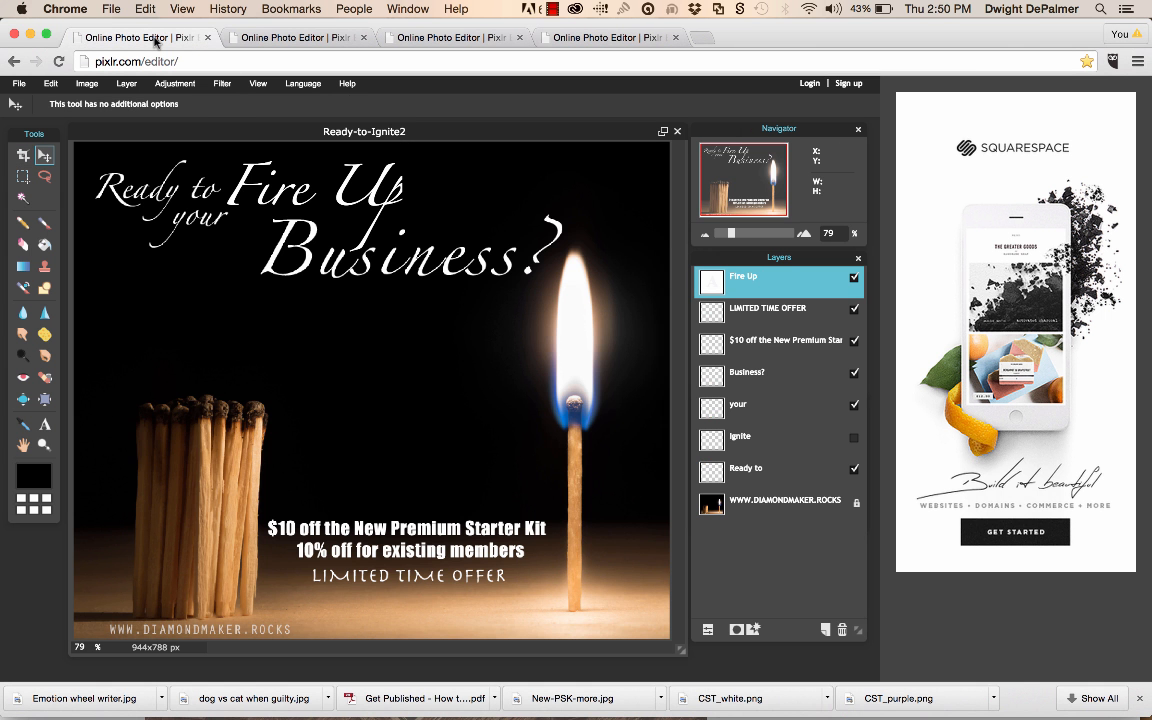
click(96, 84)
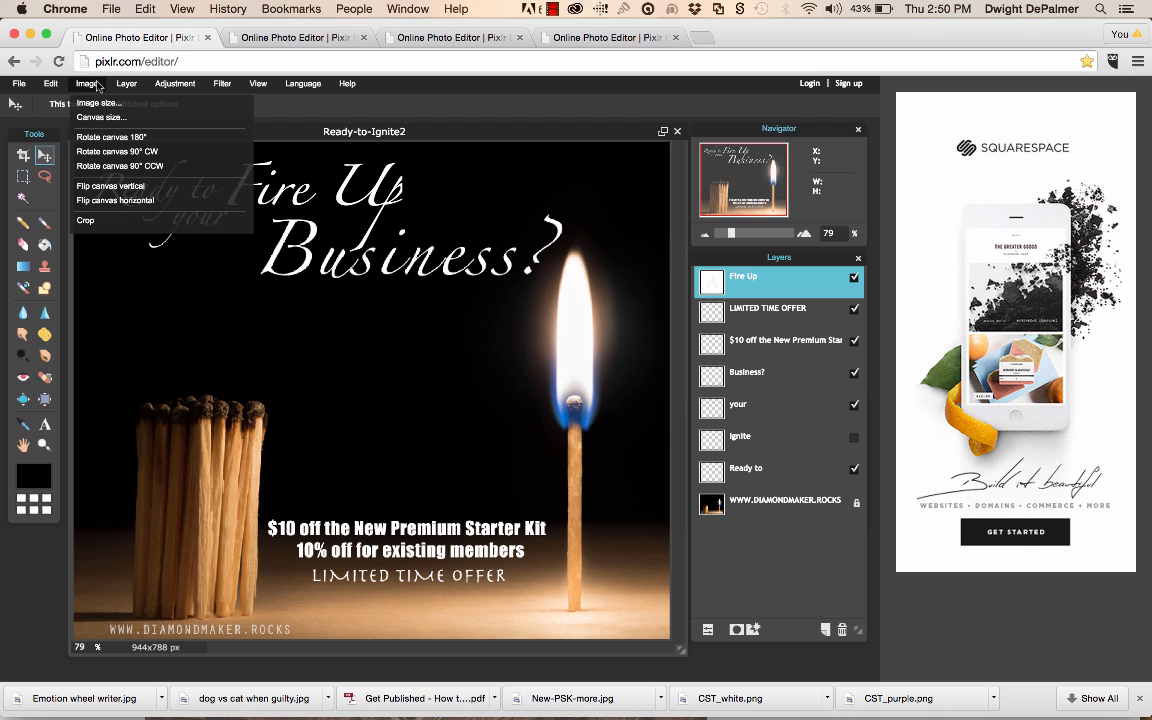
click(97, 104)
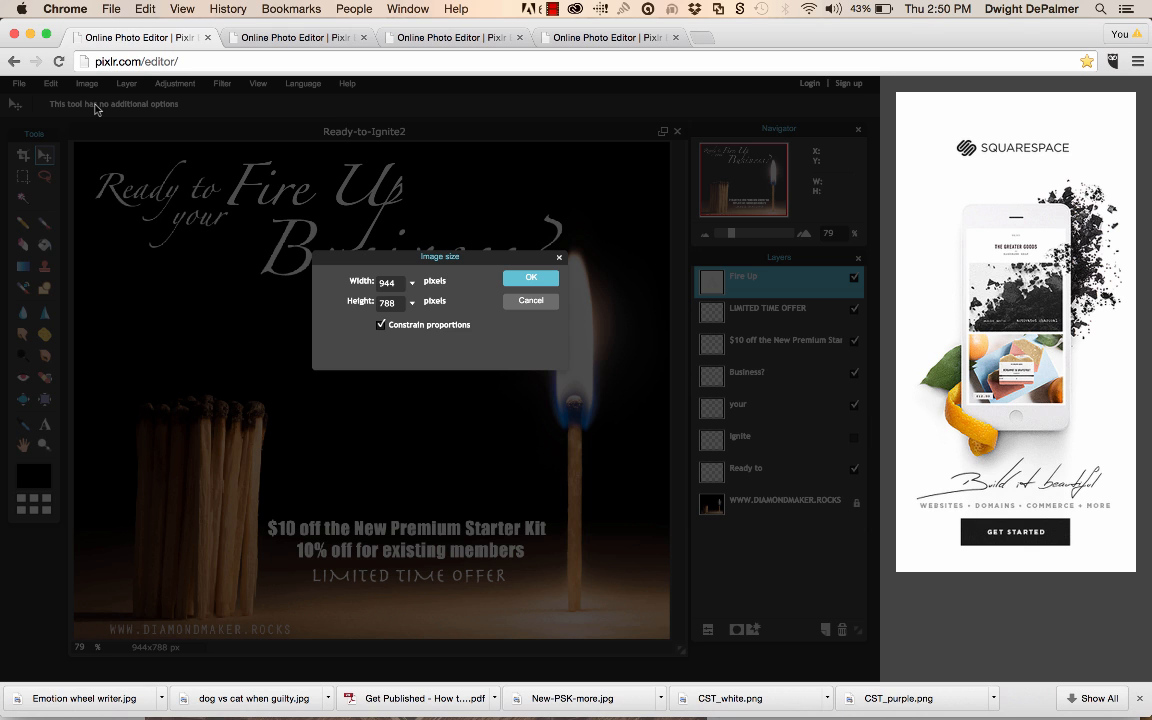
click(528, 301)
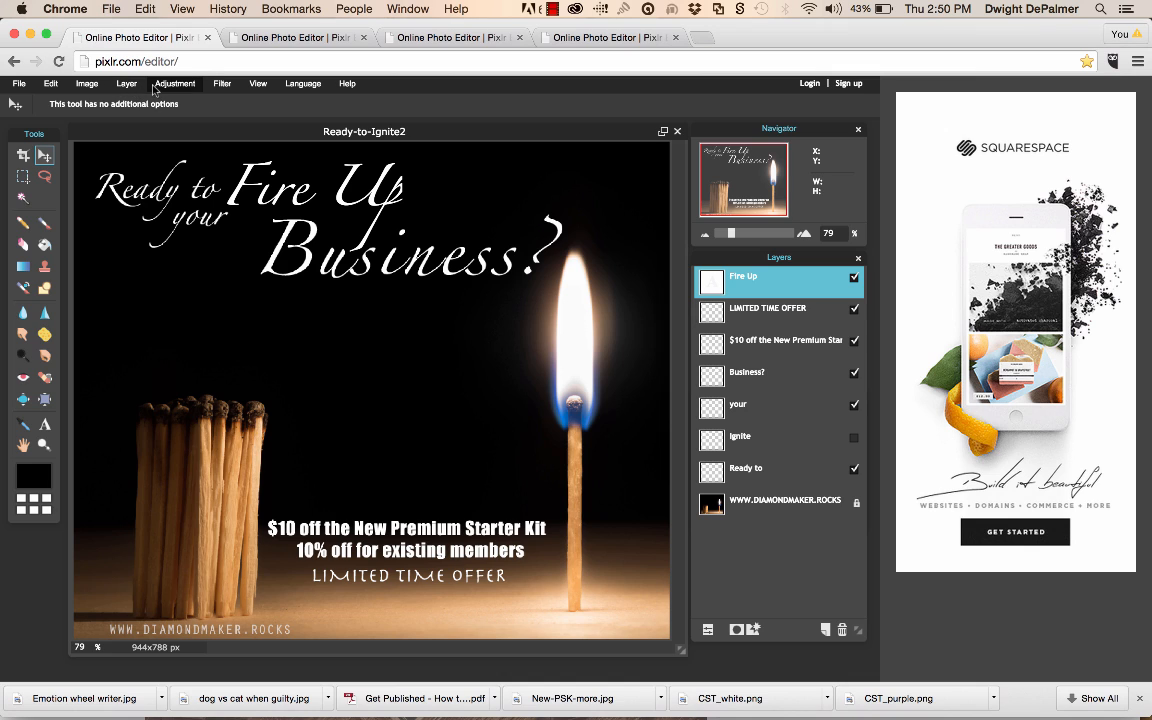
Add Oil-talk-logo.png as an image layer in Ready-to-Ignite2 and move it over the lower part of the matchstick bundle
click(122, 84)
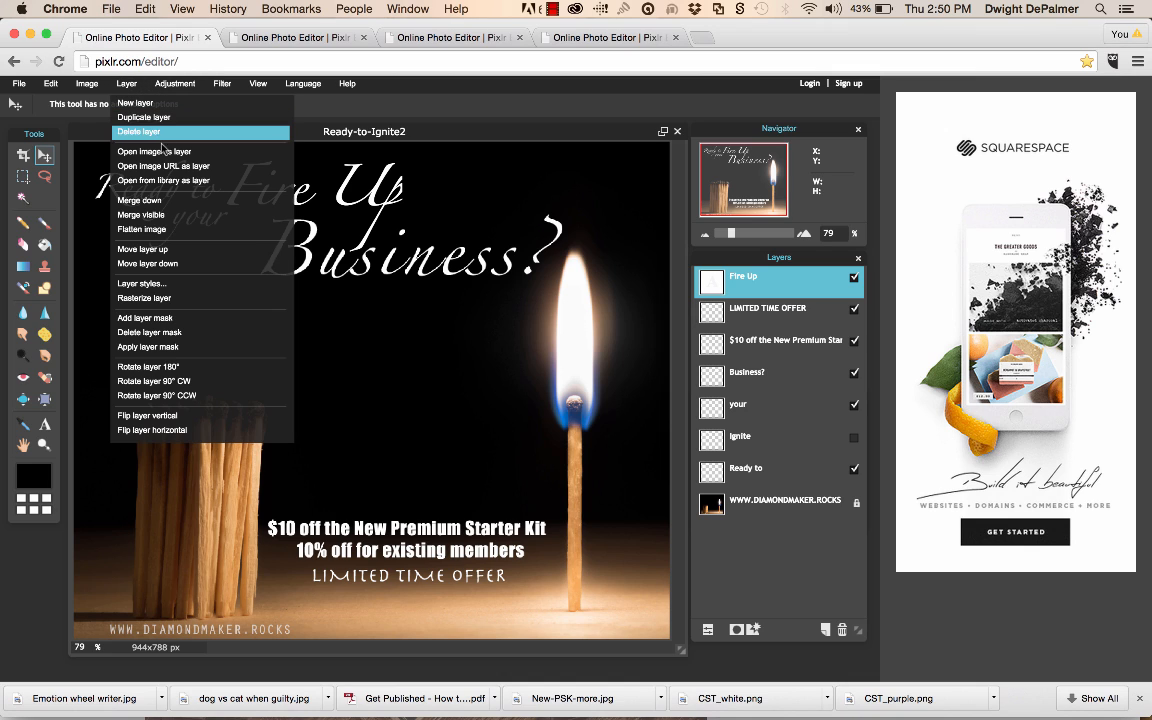
click(246, 160)
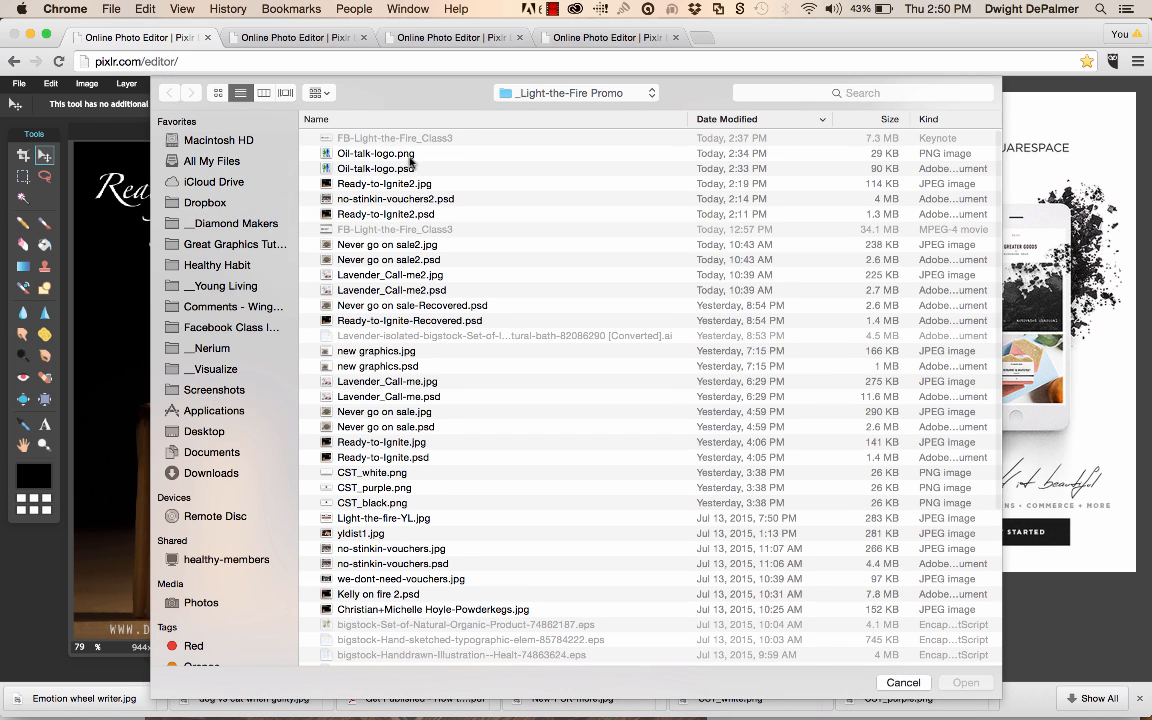
click(404, 155)
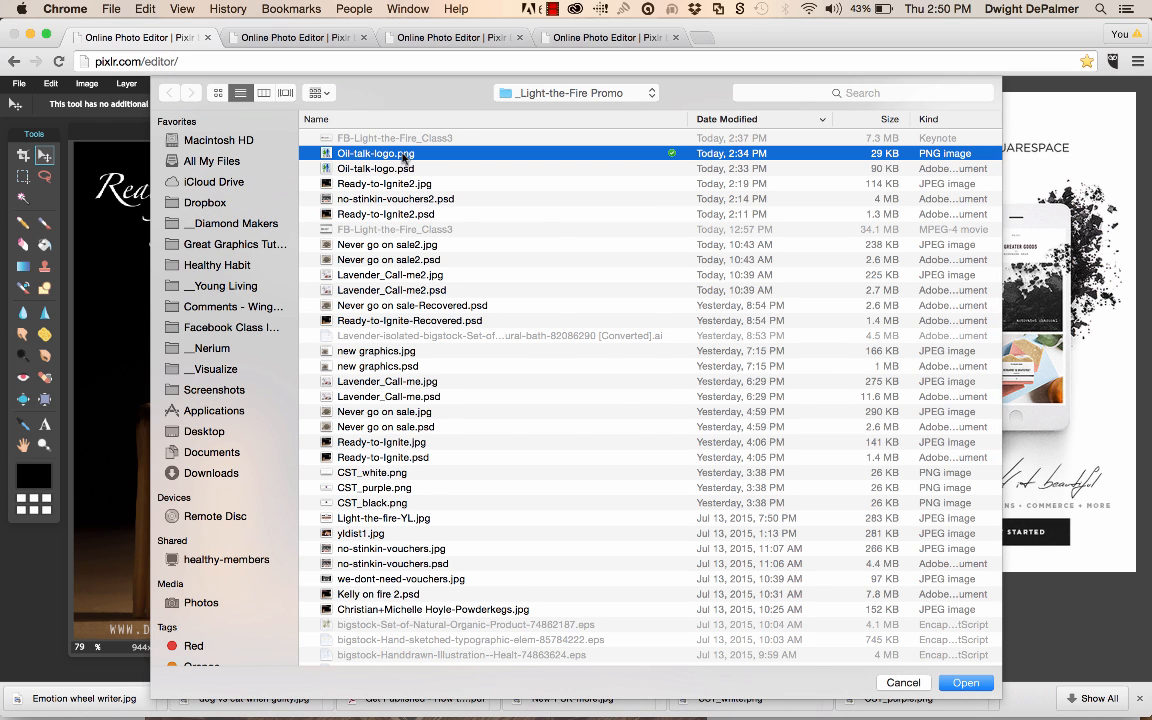
key(space)
key(space)
key(Return)
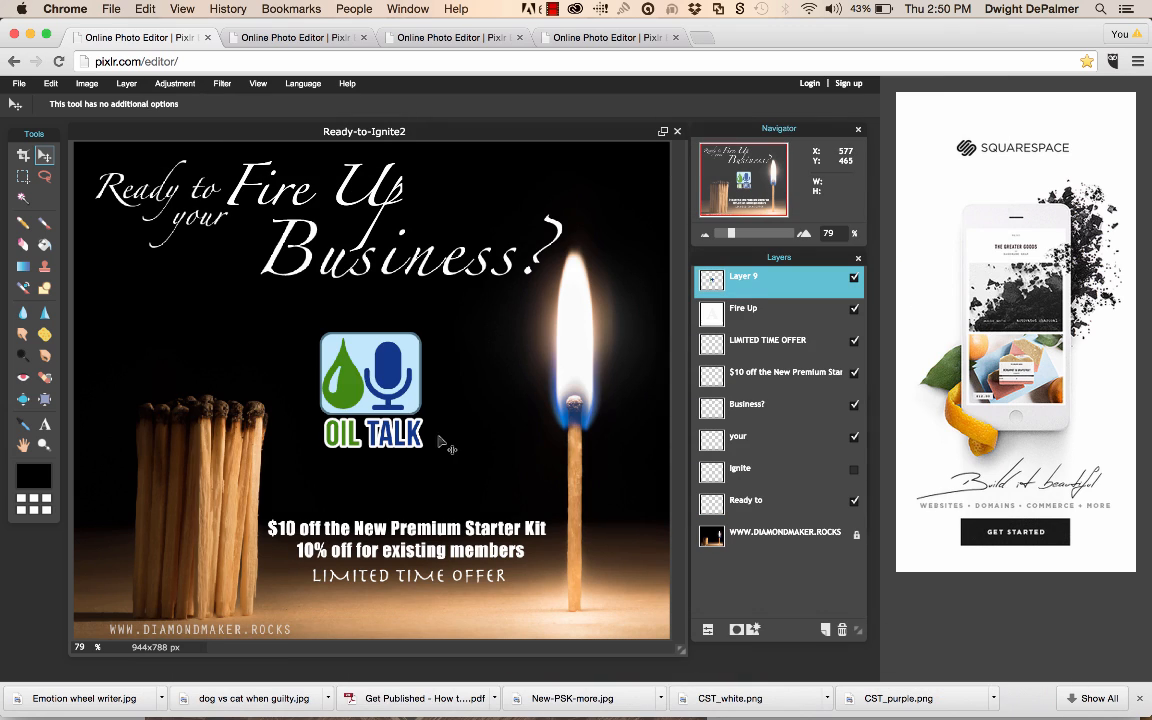
drag(373, 383, 222, 510)
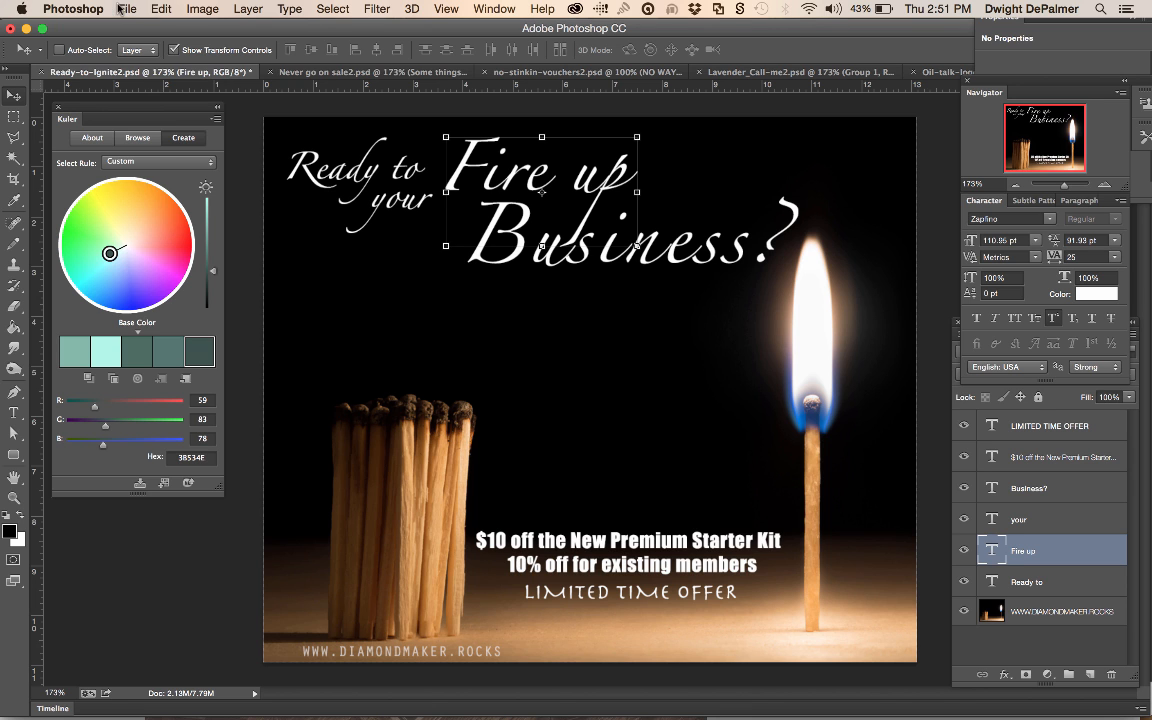
Switch to Photoshop and place Oil-talk-logo.png as an embedded image in Ready-to-Ignite2
click(122, 9)
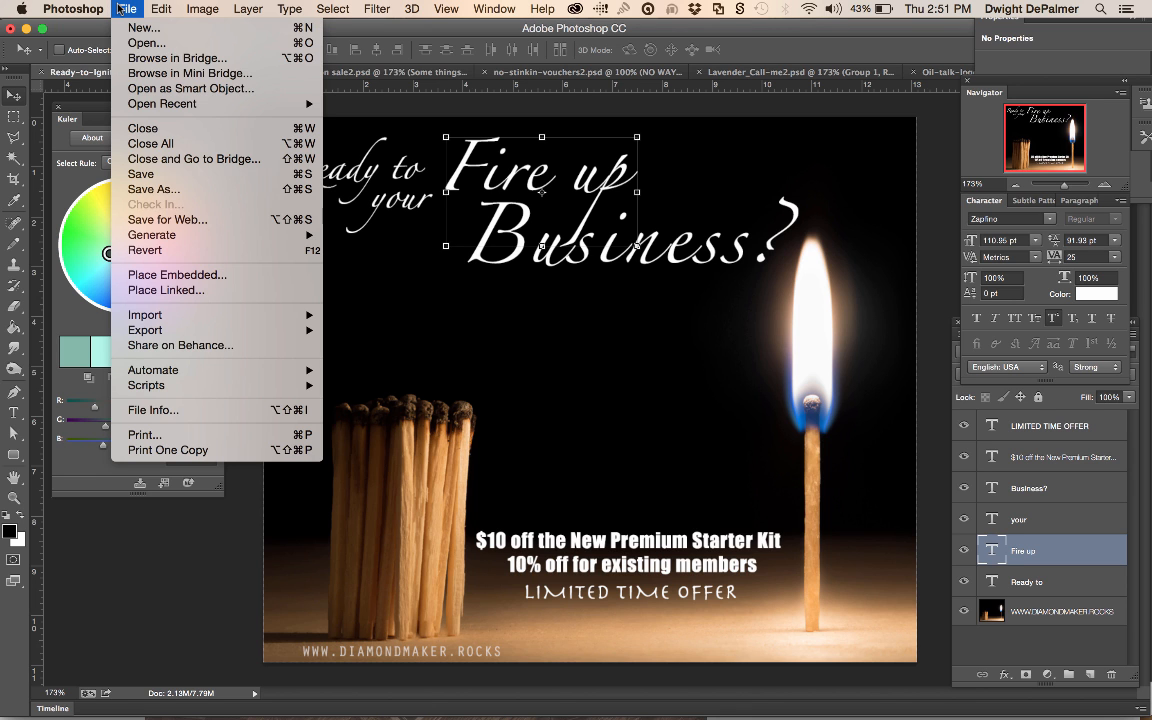
click(277, 280)
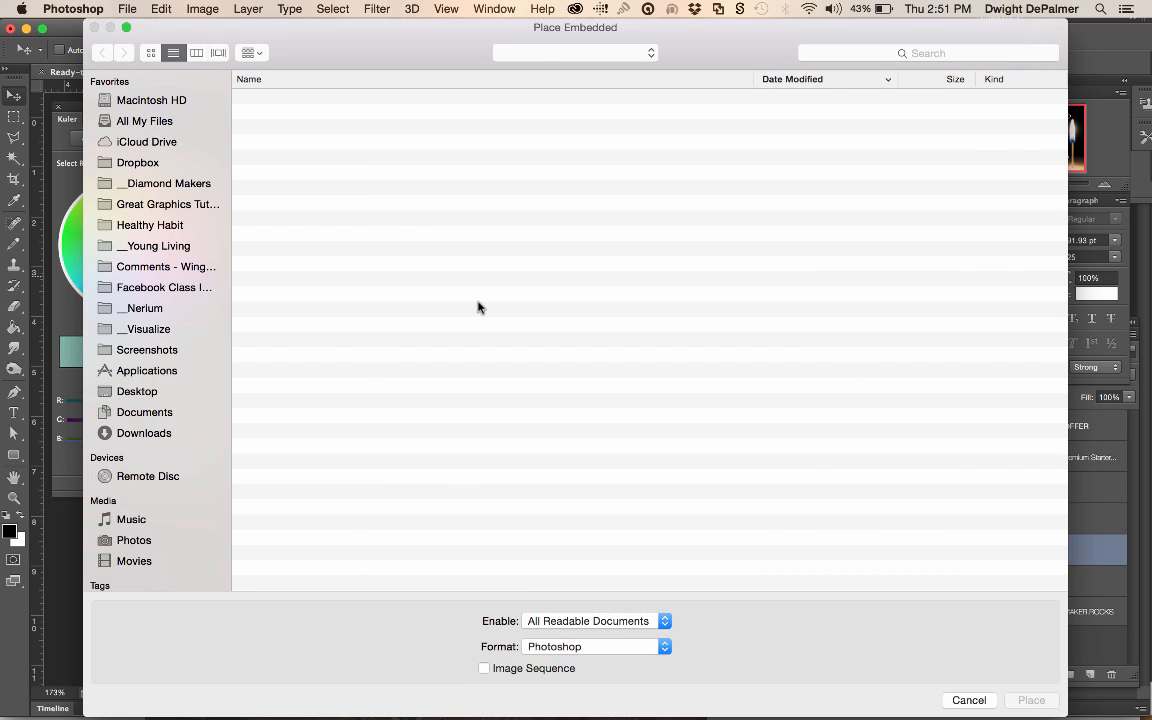
click(344, 115)
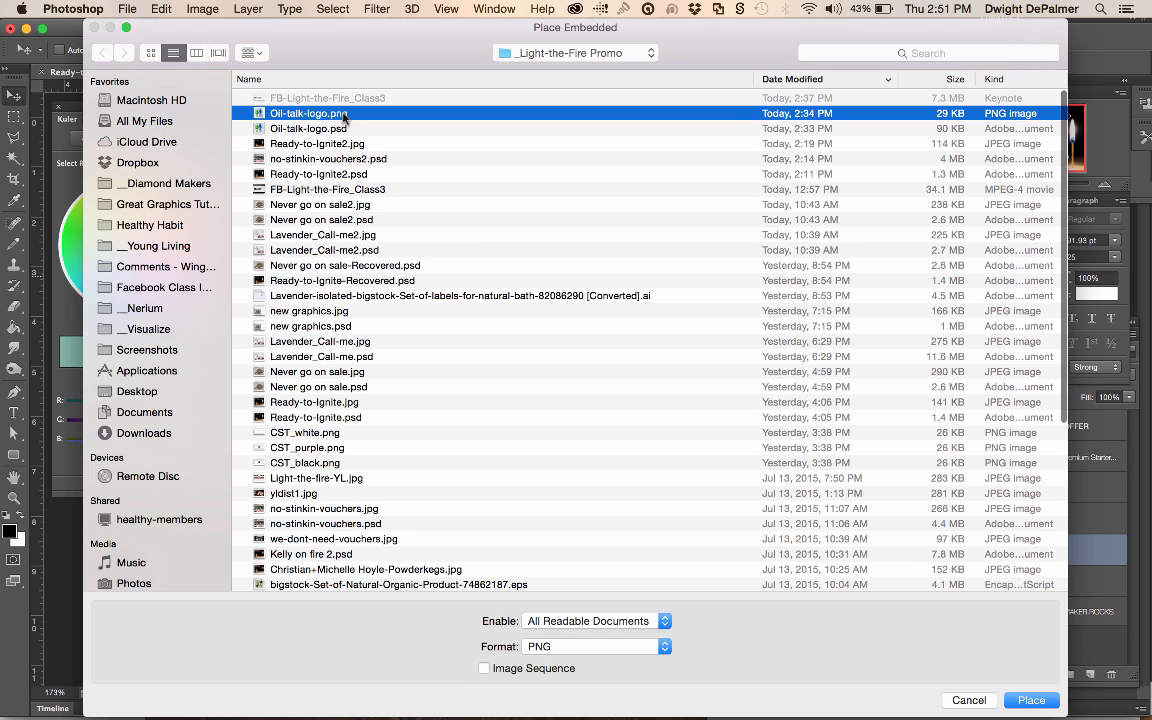
click(1031, 700)
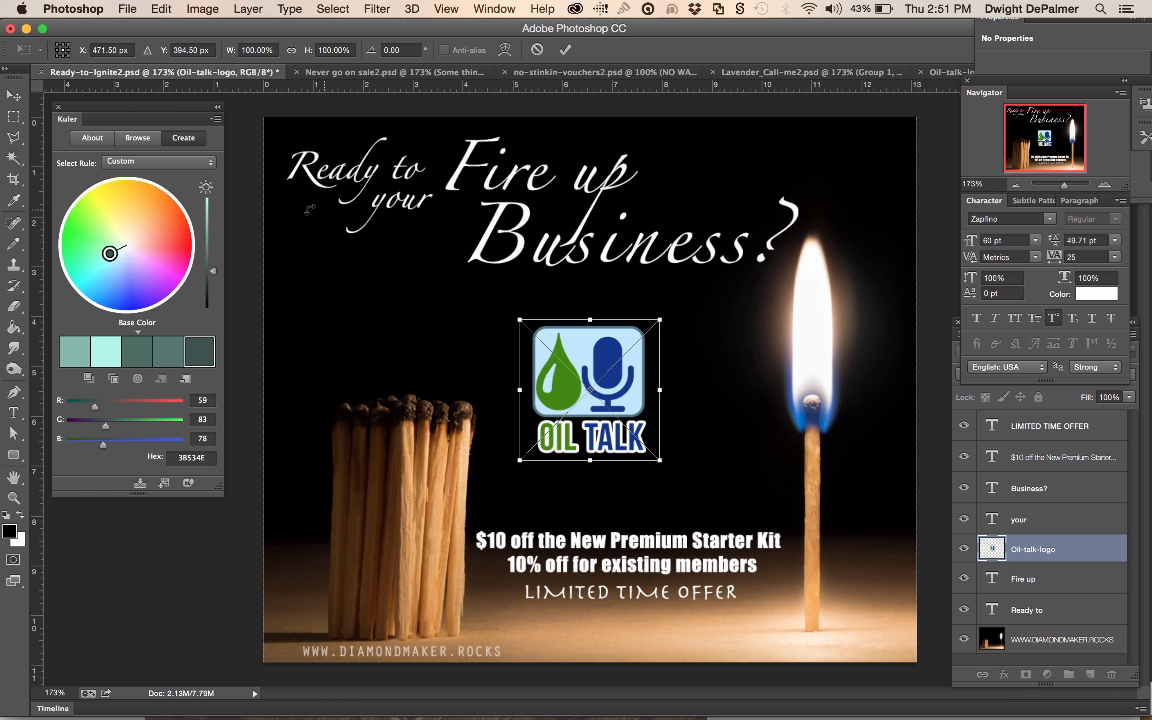
Move the placed logo onto the lower part of the matchstick bundle, commit it, and toggle its layer off and on
drag(601, 358, 413, 512)
click(15, 118)
key(Escape)
key(Return)
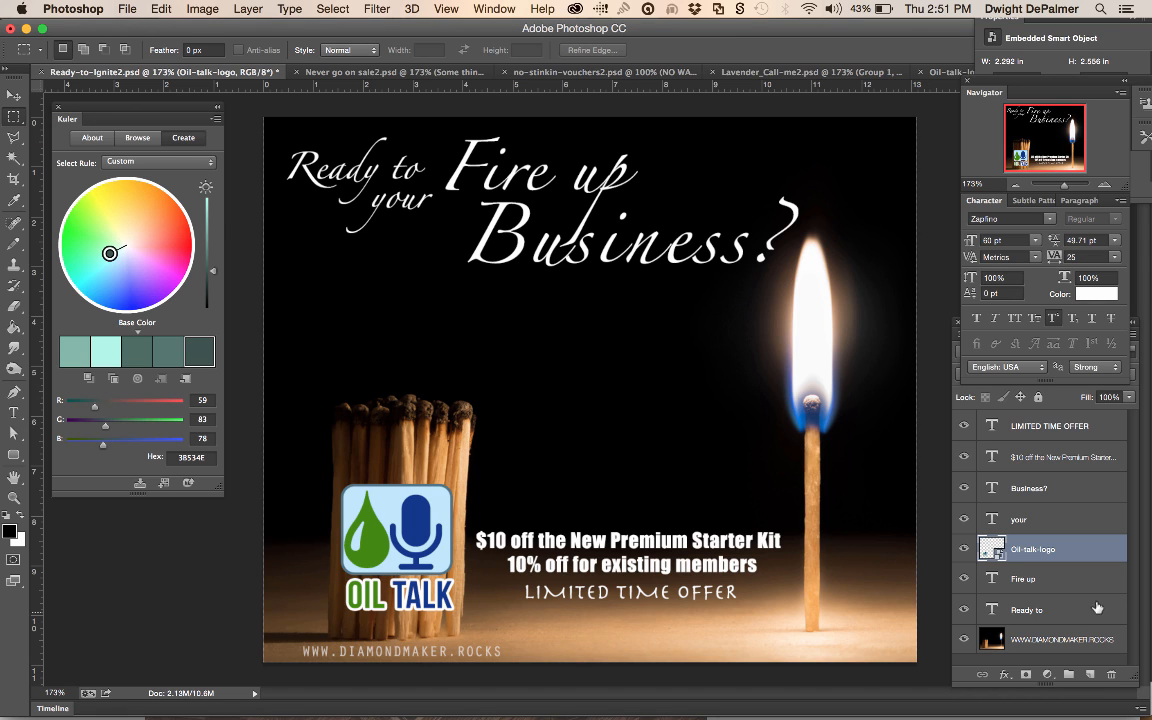
click(965, 549)
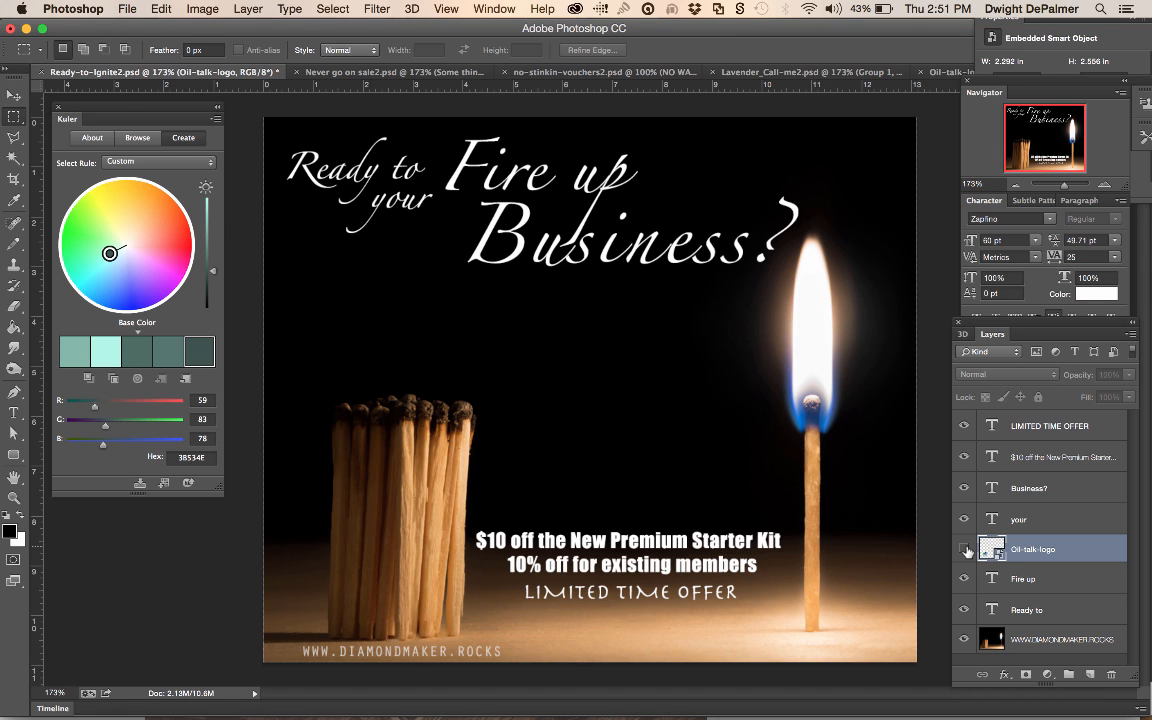
click(965, 549)
In Never go on sale2, replace "WORLD'S BEST" in the badge text with "SUPER COOL" and toggle that text layer off and on
click(401, 72)
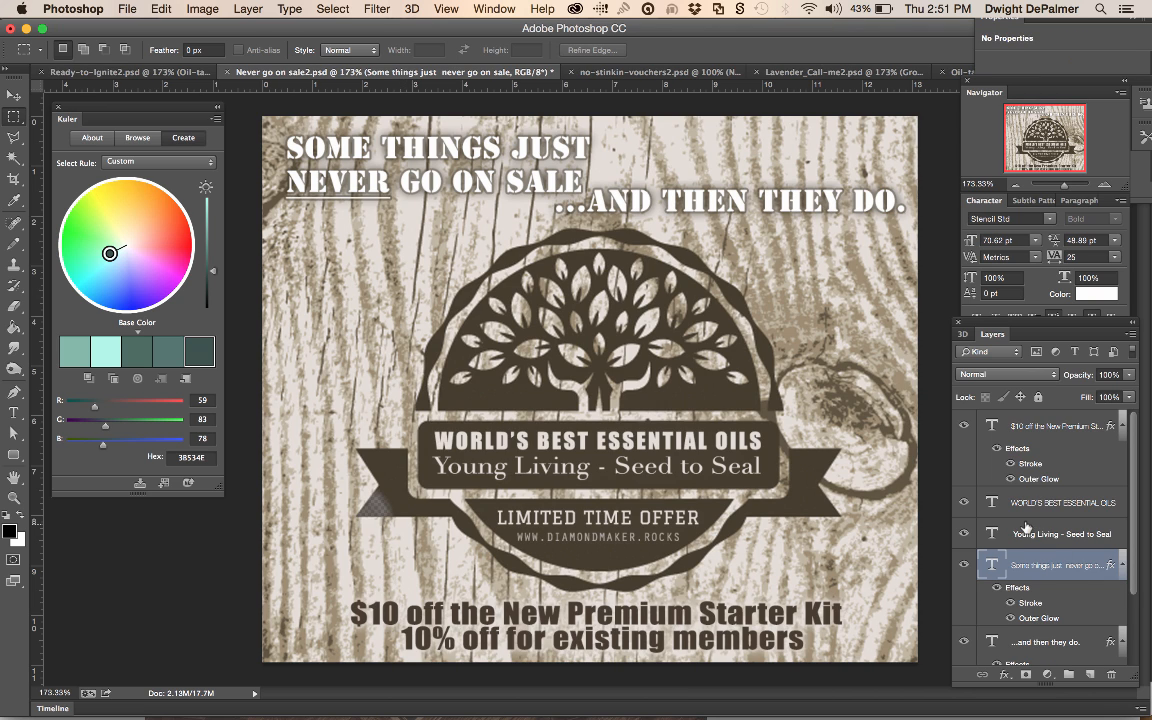
double_click(992, 505)
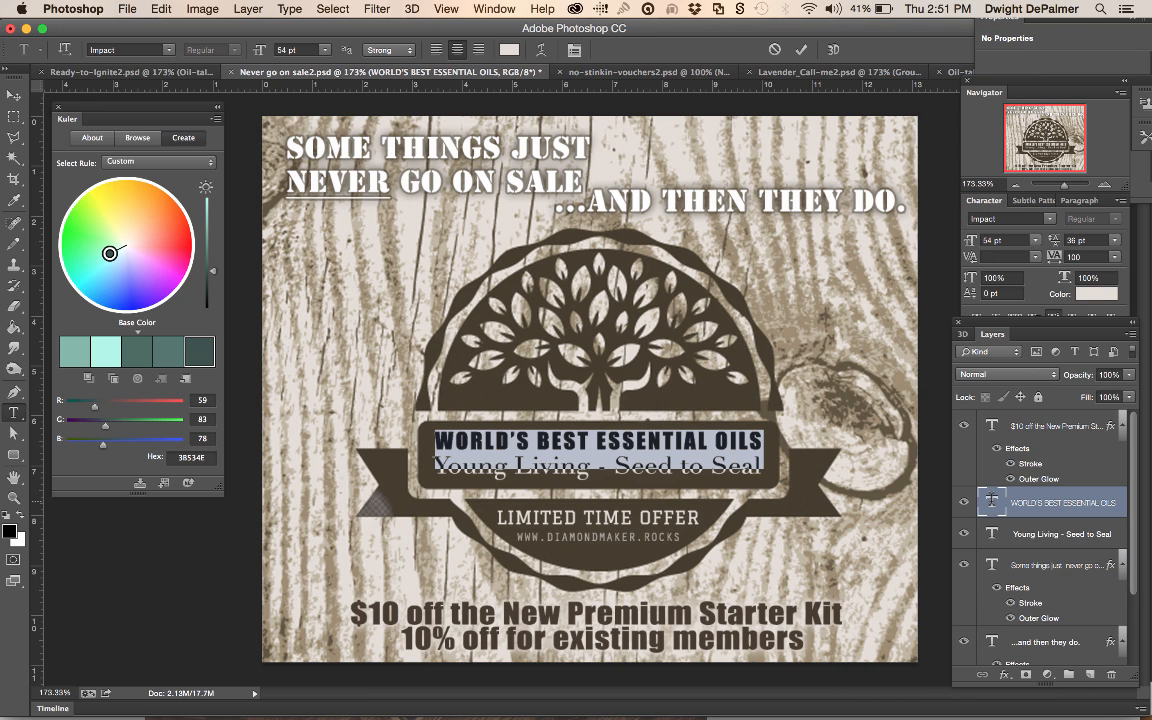
drag(589, 434, 409, 433)
text(SUPER COOL)
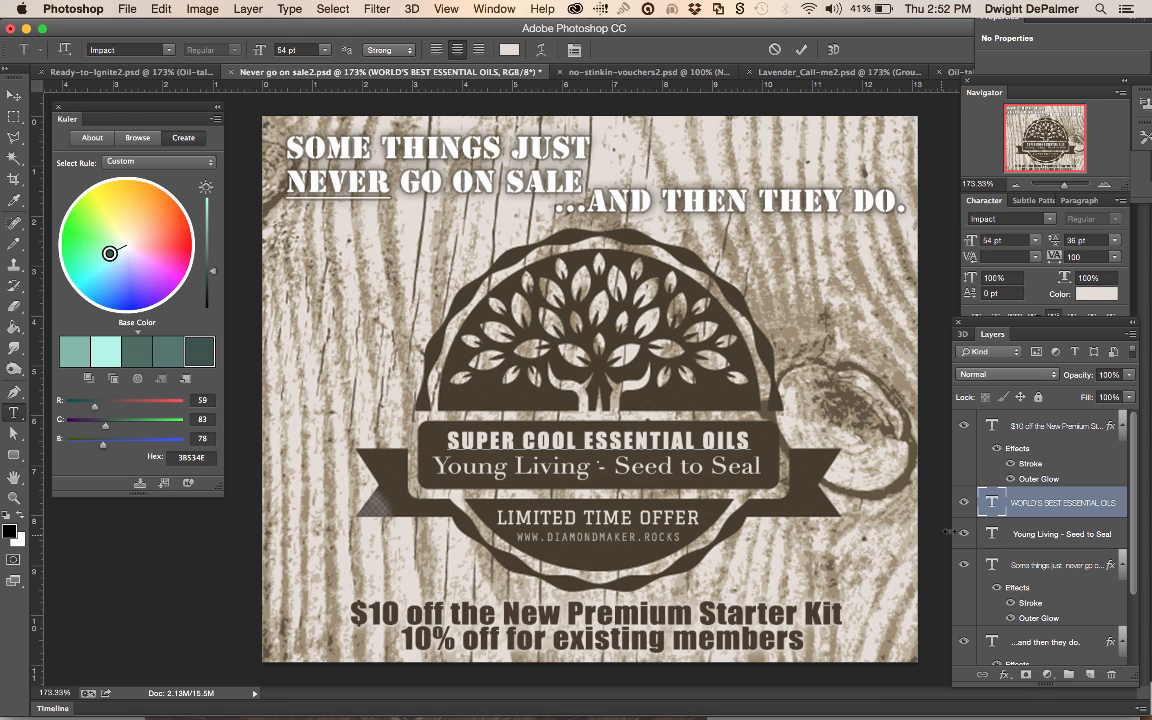
click(964, 504)
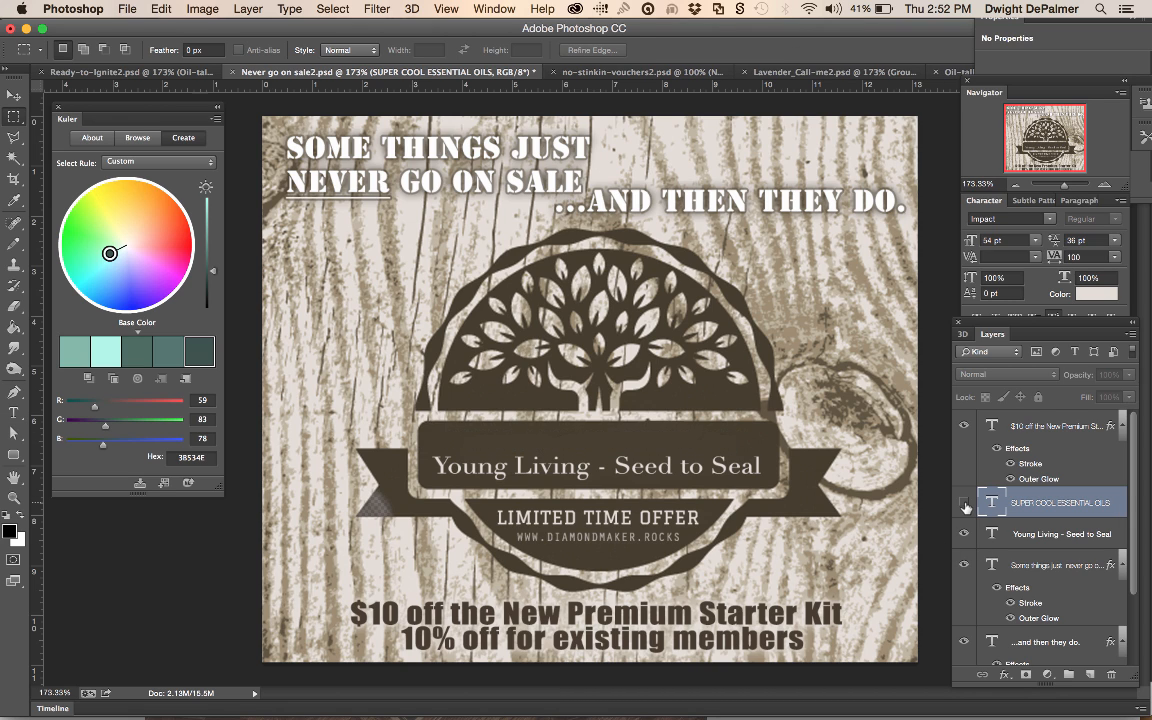
click(964, 504)
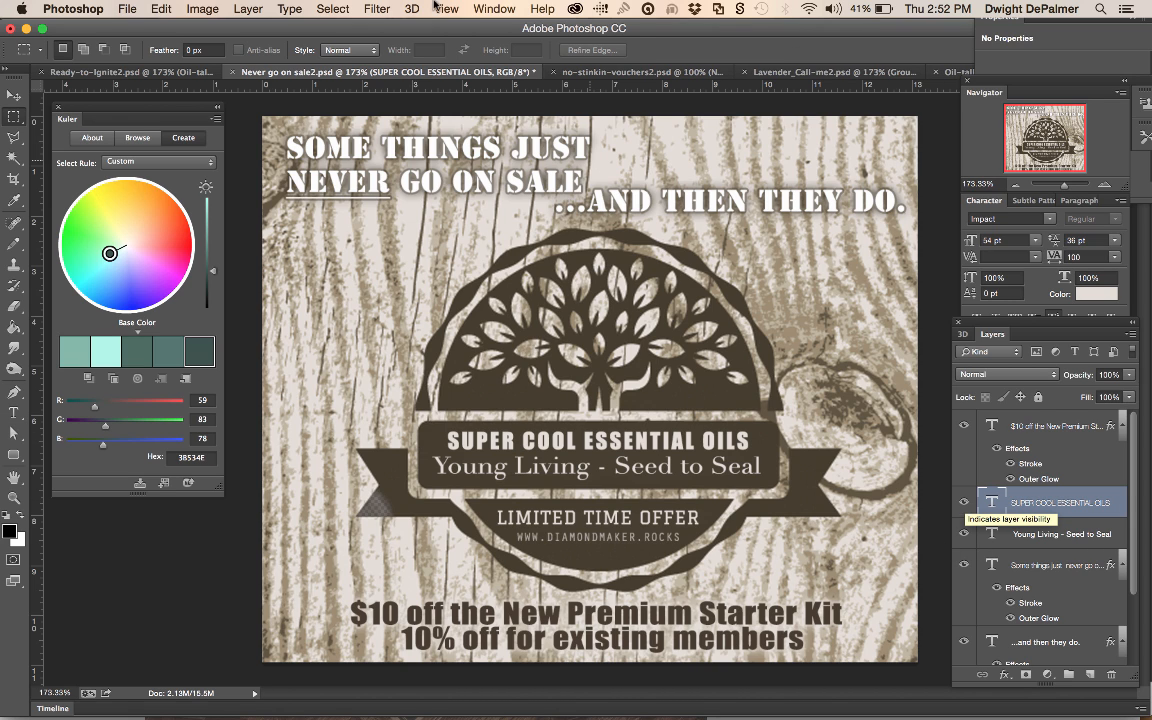
In Lavender_Call-me2, expand Group 1 and toggle the "10% OFF FOR EXISTING CUSTOMERS" text layer off and on
click(791, 78)
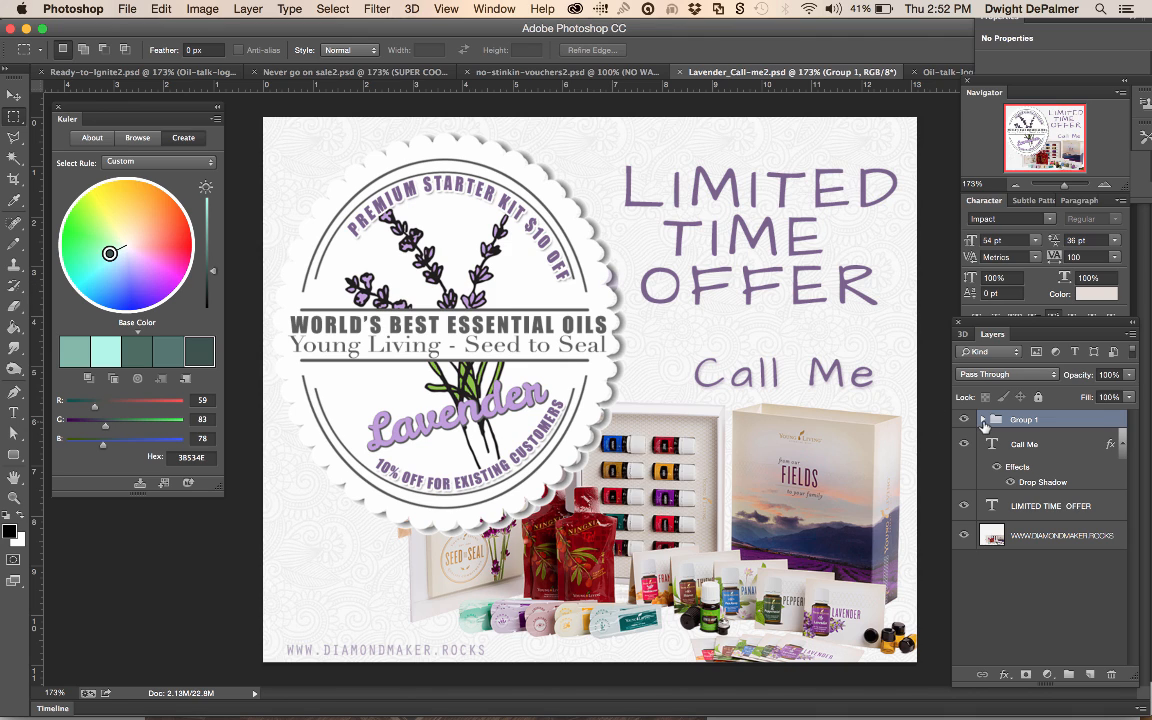
click(983, 420)
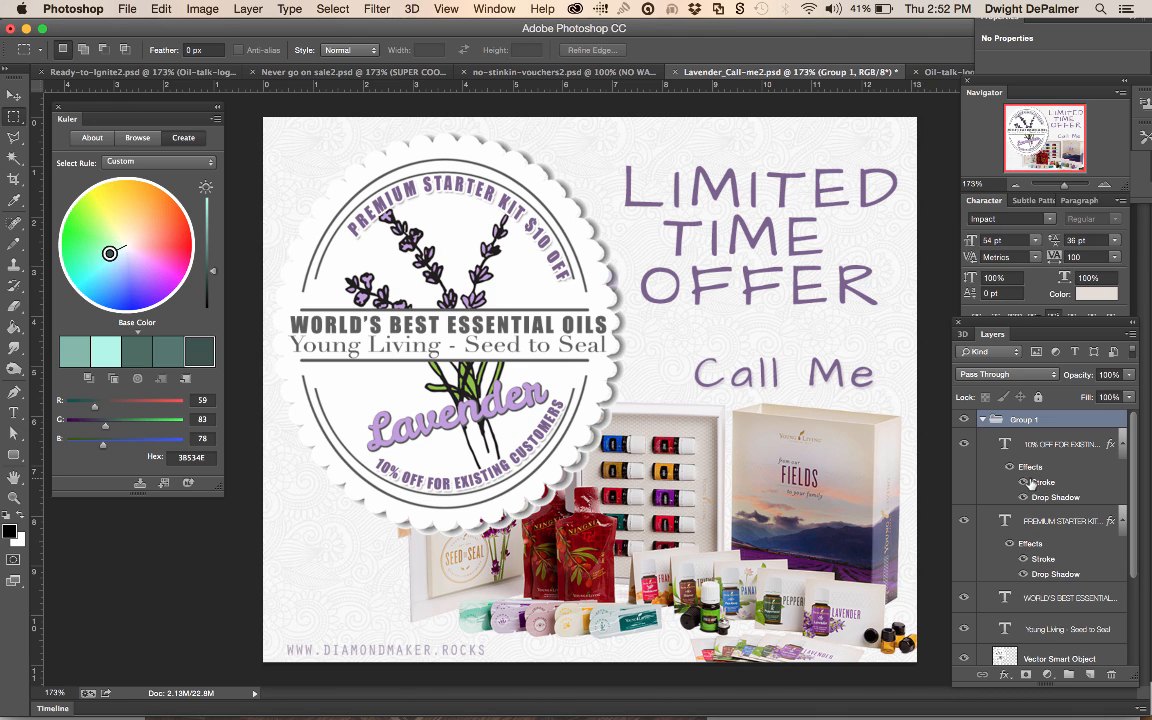
click(964, 444)
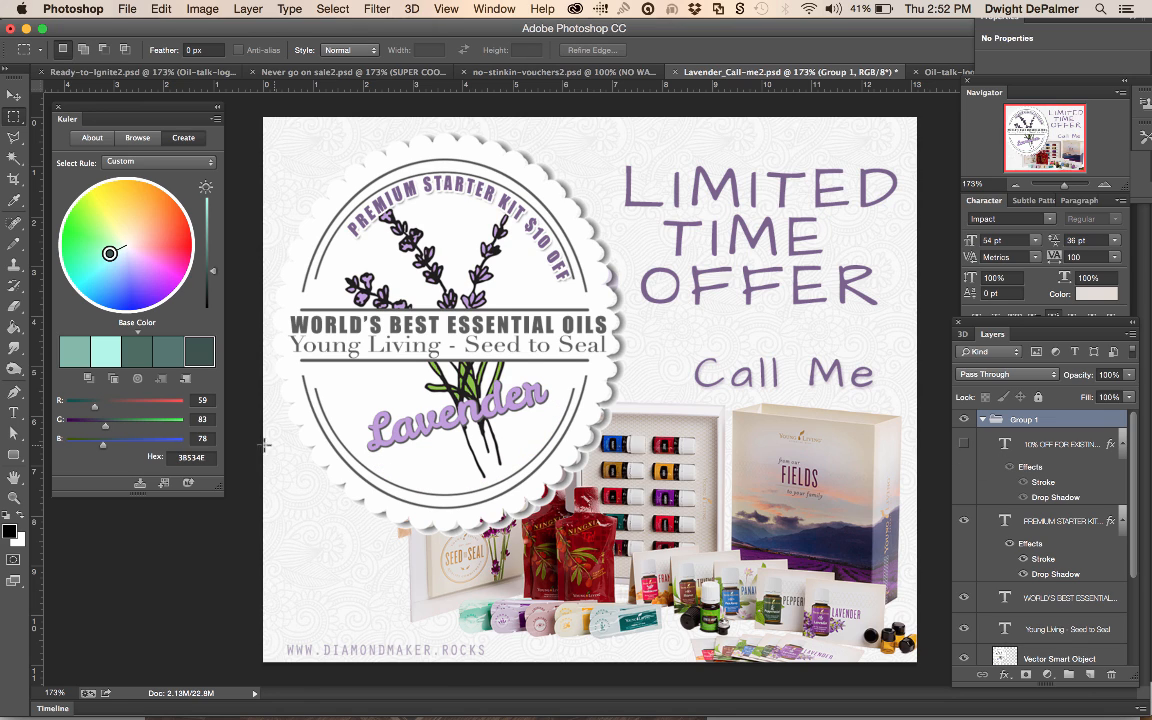
click(964, 444)
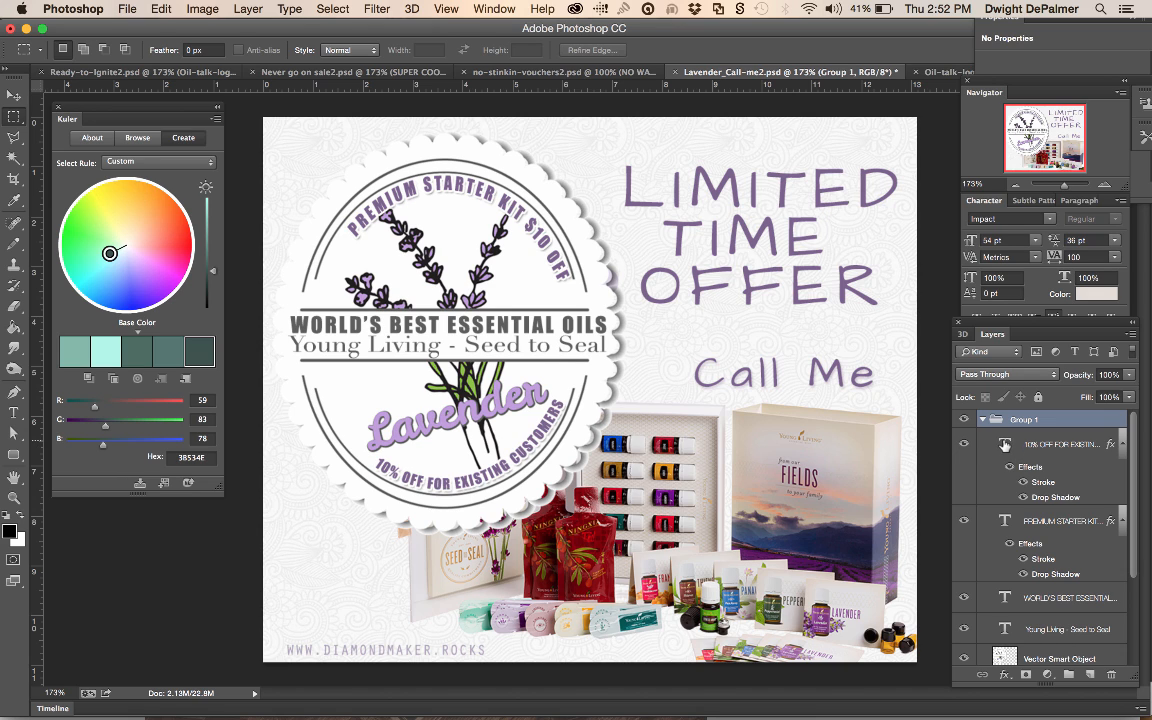
Replace the curved "10% OFF FOR EXISTING CUSTOMERS" text with "SOME OTHER COOL THING"
double_click(1004, 444)
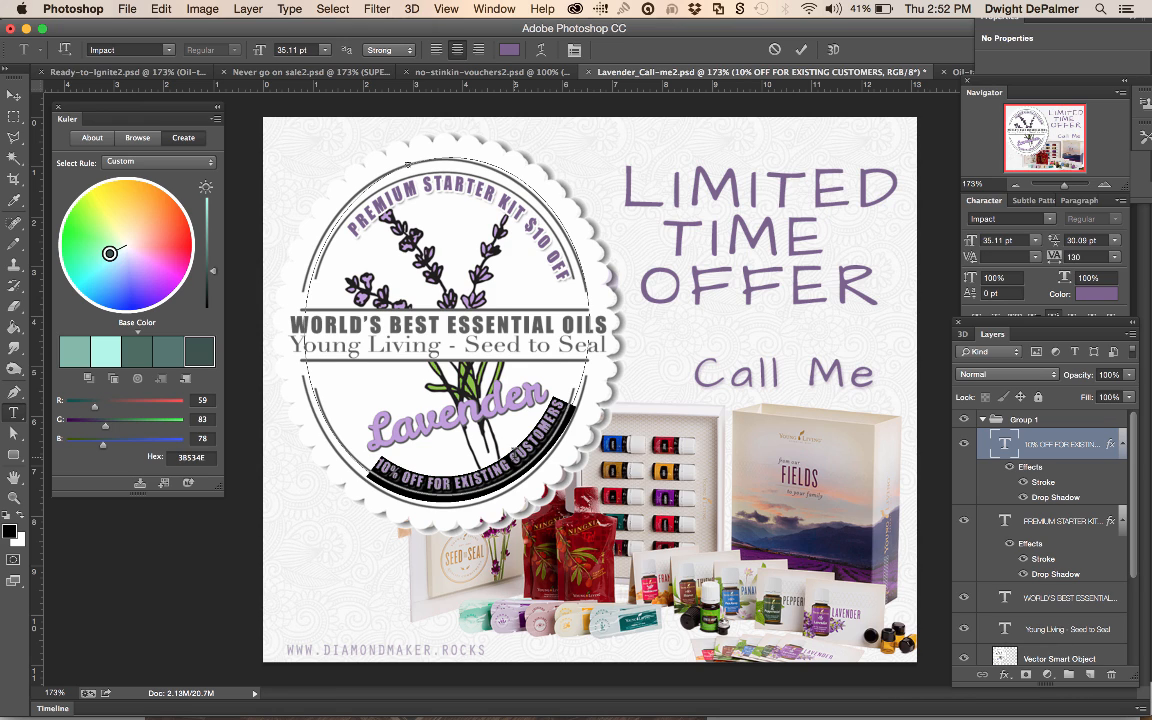
text(SOM)
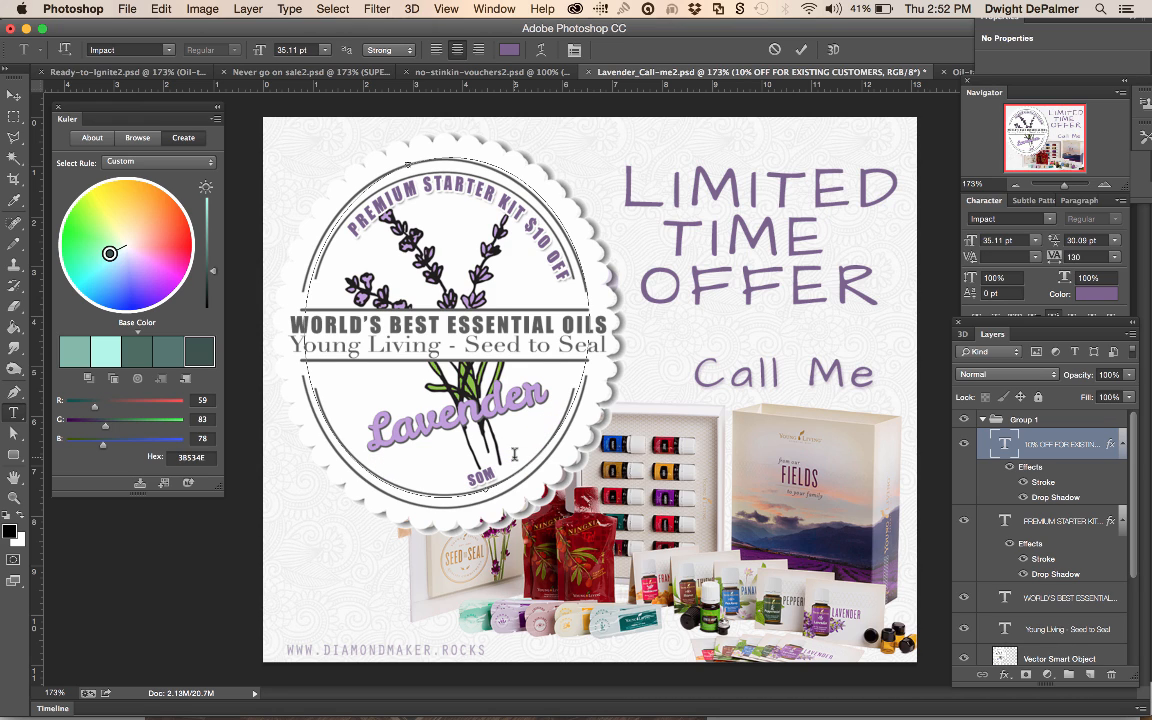
text(E OTHER)
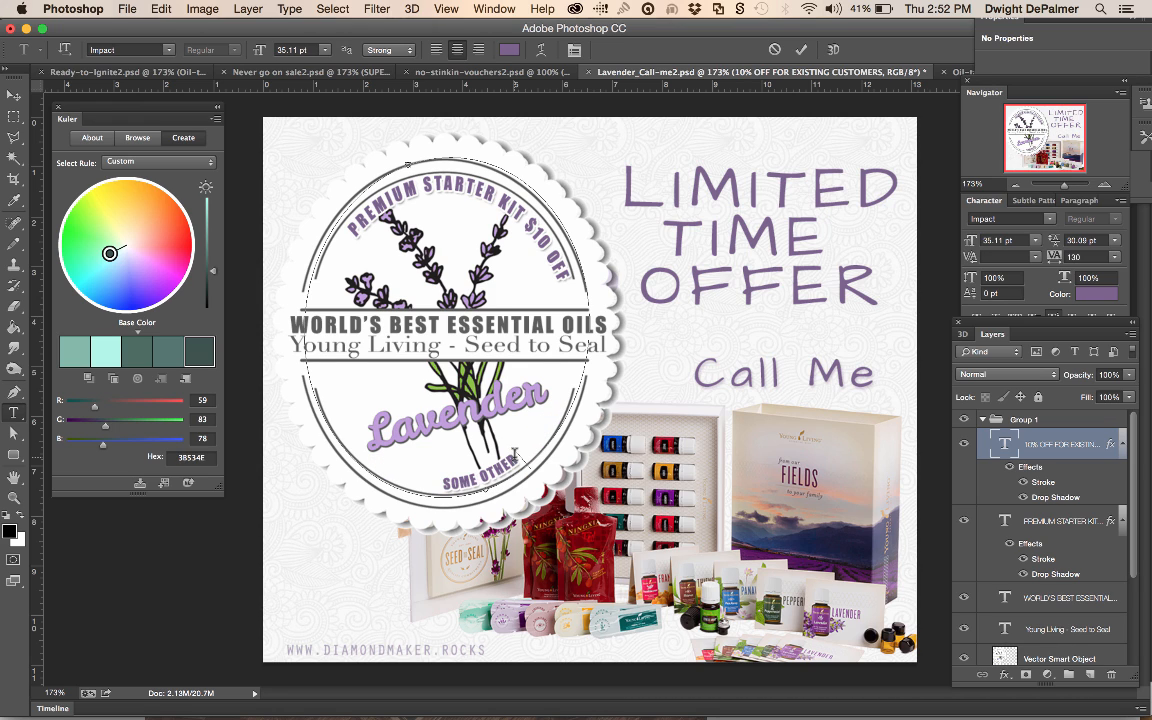
text( COOL THING)
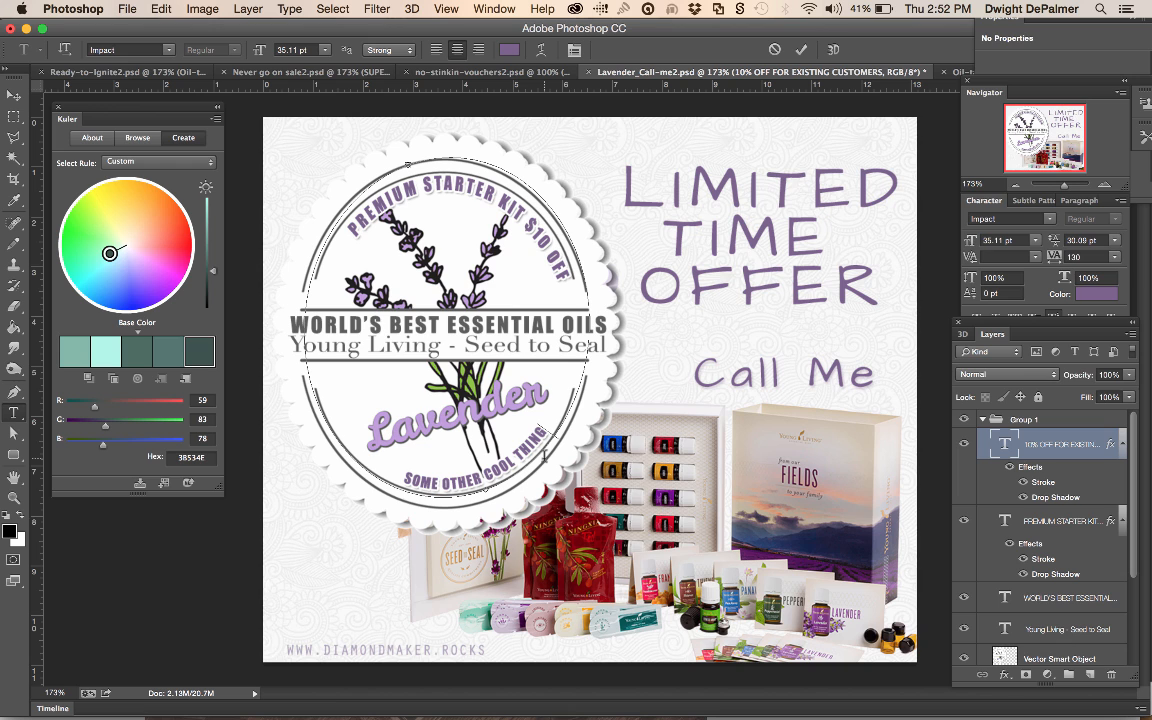
Examine the stroke and drop shadow on the curved "PREMIUM STARTER KIT $10 OFF" text at 400% zoom
click(1101, 186)
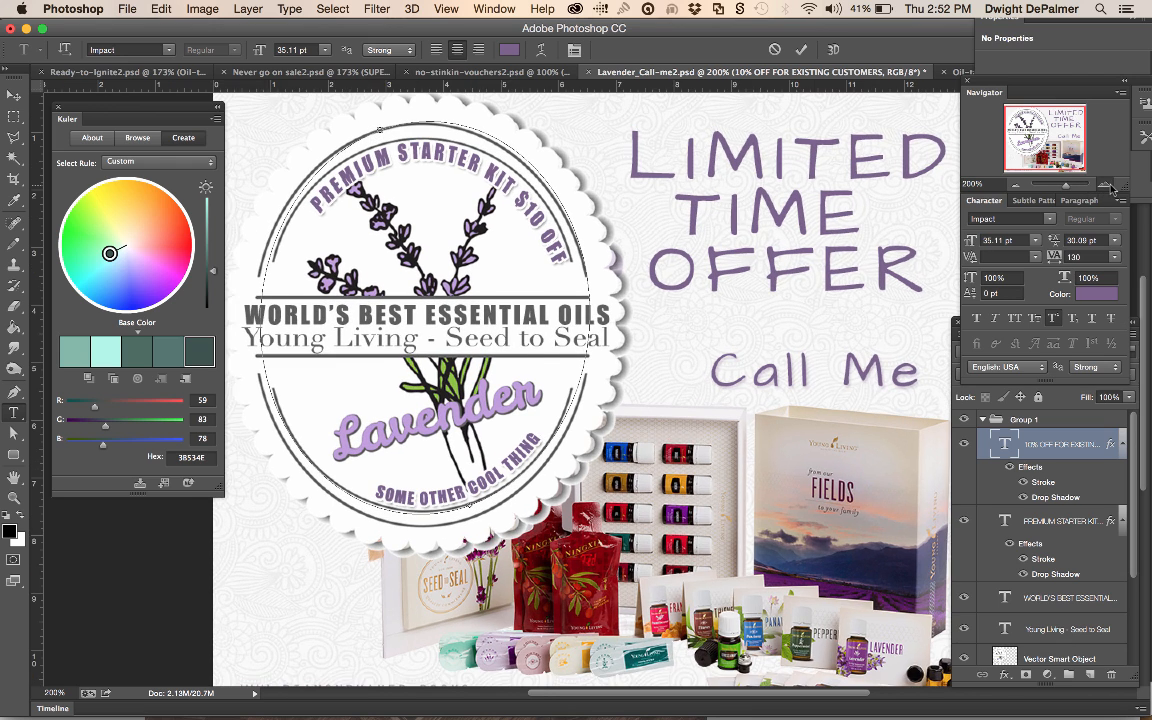
click(1105, 186)
click(1108, 187)
drag(1042, 138, 990, 97)
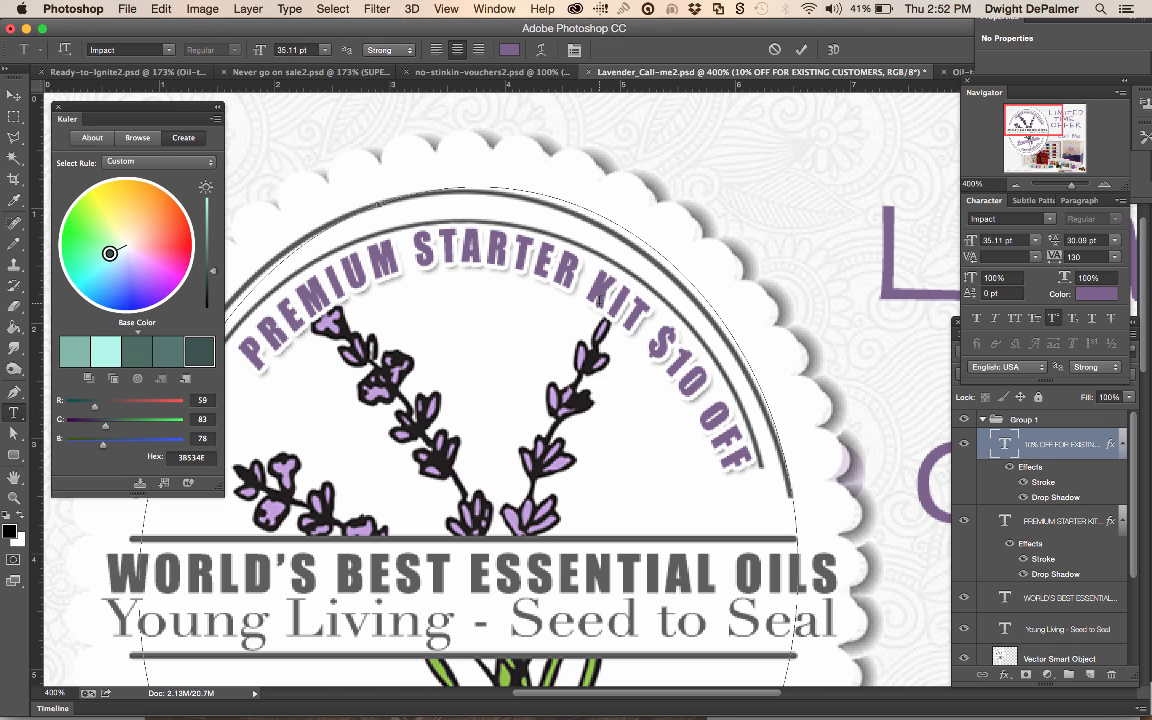
key(super+t)
In Pixlr's Lavender_Call-me2, toggle the "PREMIUM STARTER KIT $10 OFF" layer off and on and examine its curved text at 280% zoom
key(super+Tab)
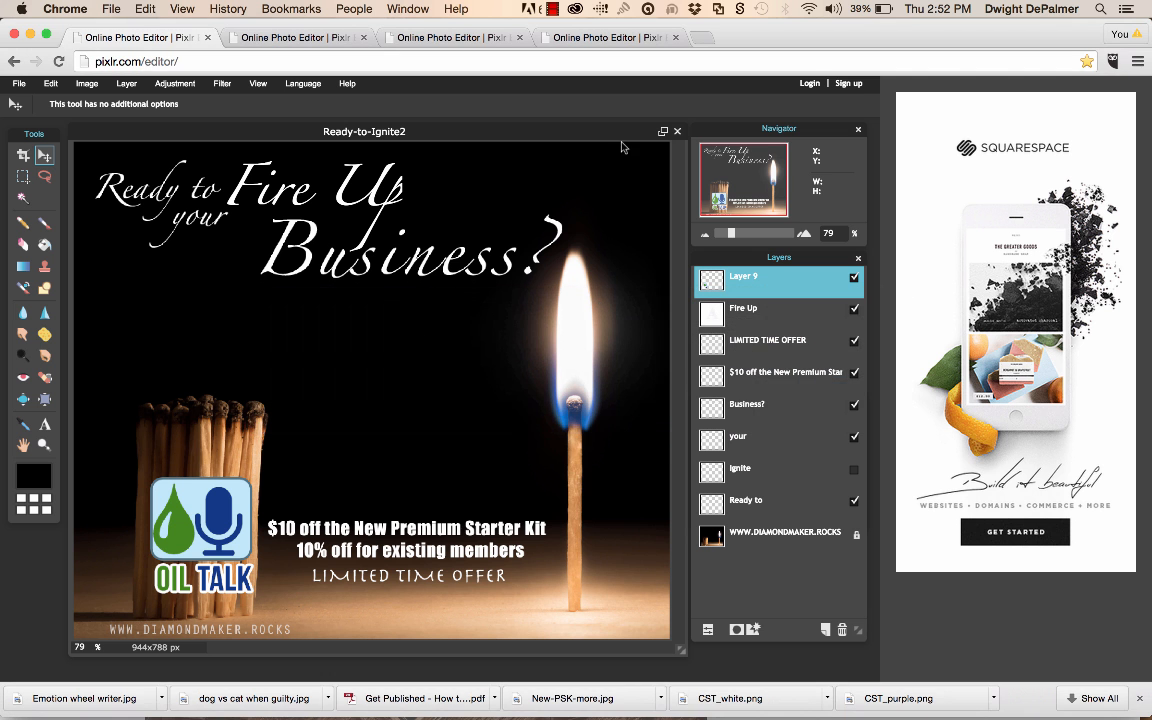
click(556, 38)
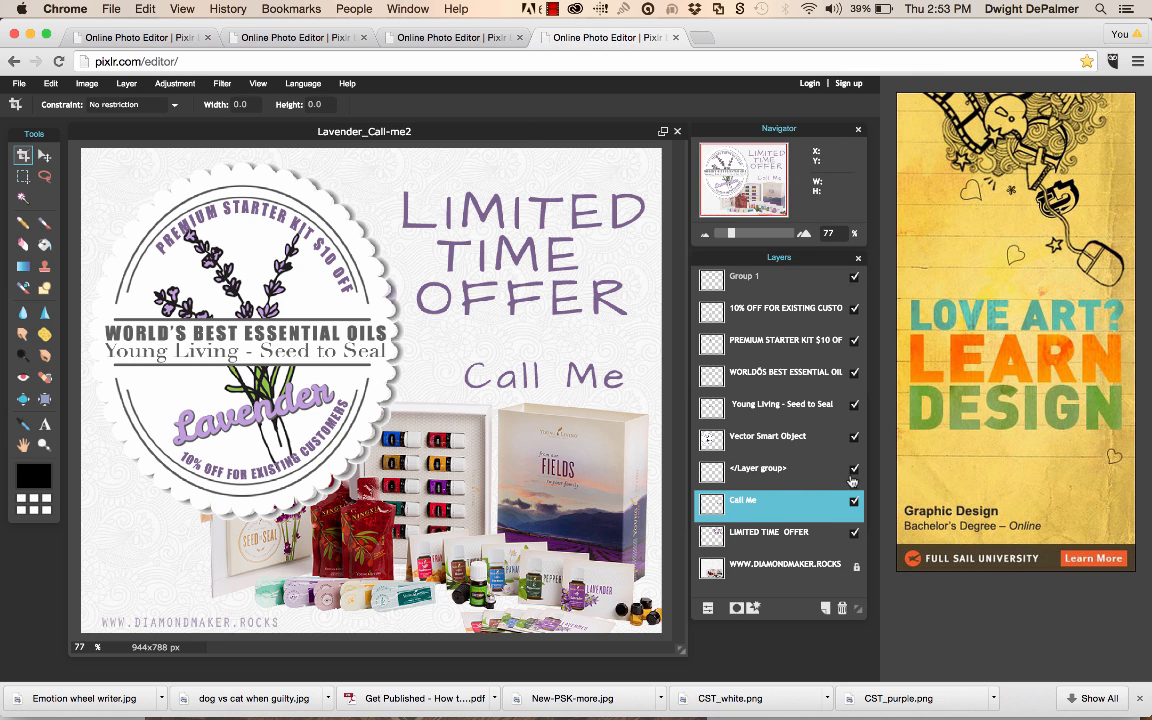
click(855, 341)
click(855, 341)
drag(745, 234, 752, 234)
drag(749, 176, 725, 156)
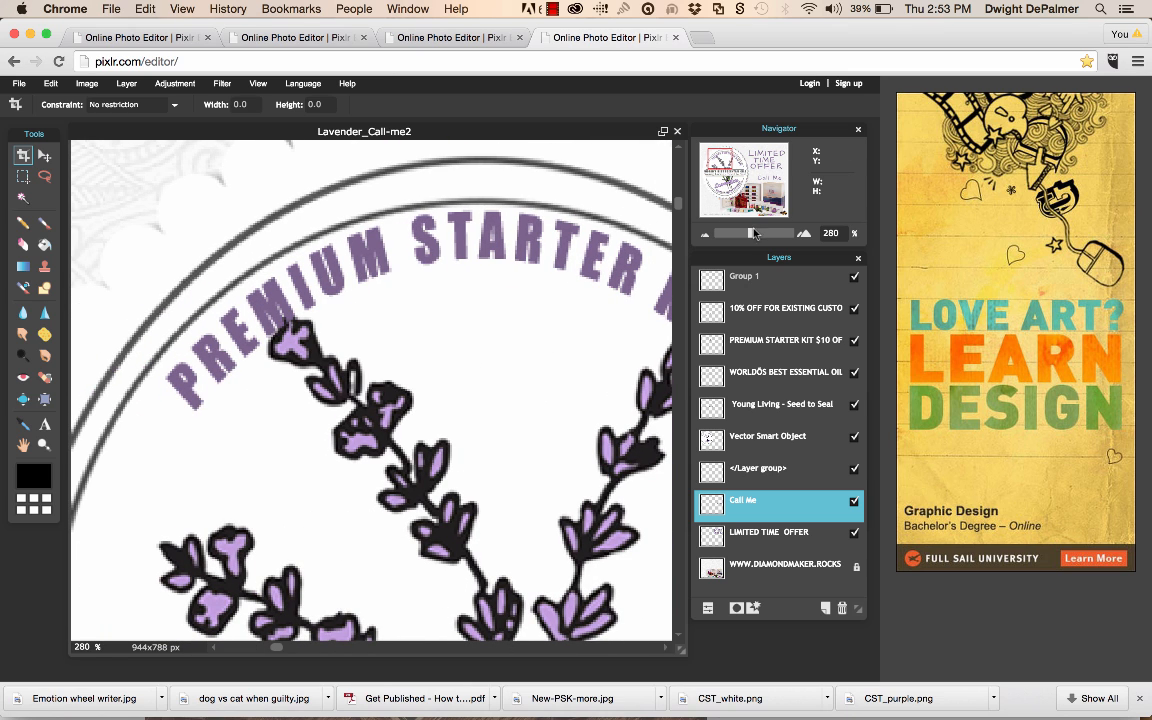
Add the Oil-talk-logo.png image as a new layer in Lavender_Call-me2, with the whole graphic in view
drag(753, 236, 733, 235)
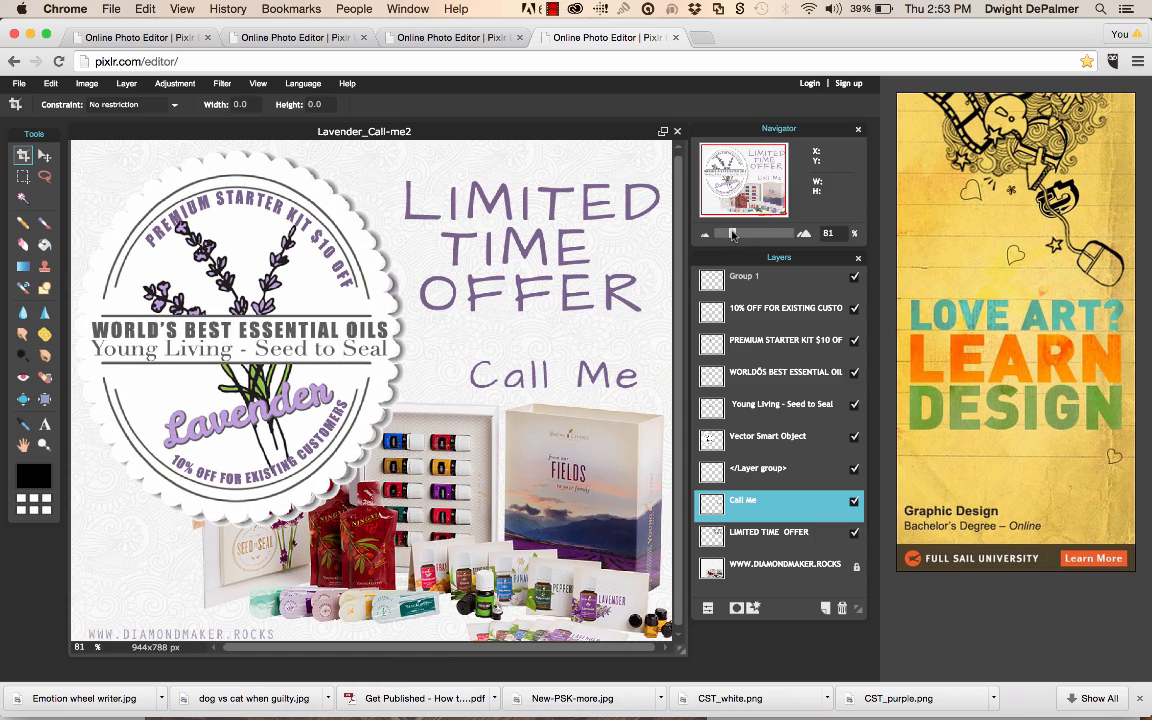
click(87, 83)
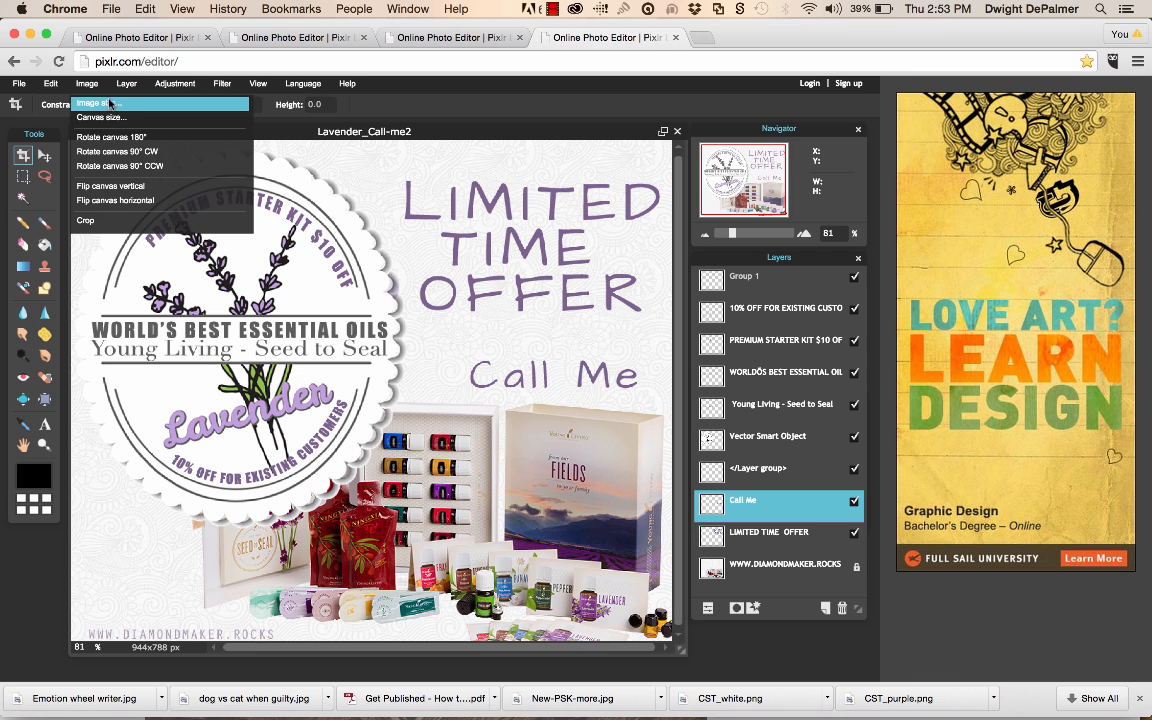
click(126, 83)
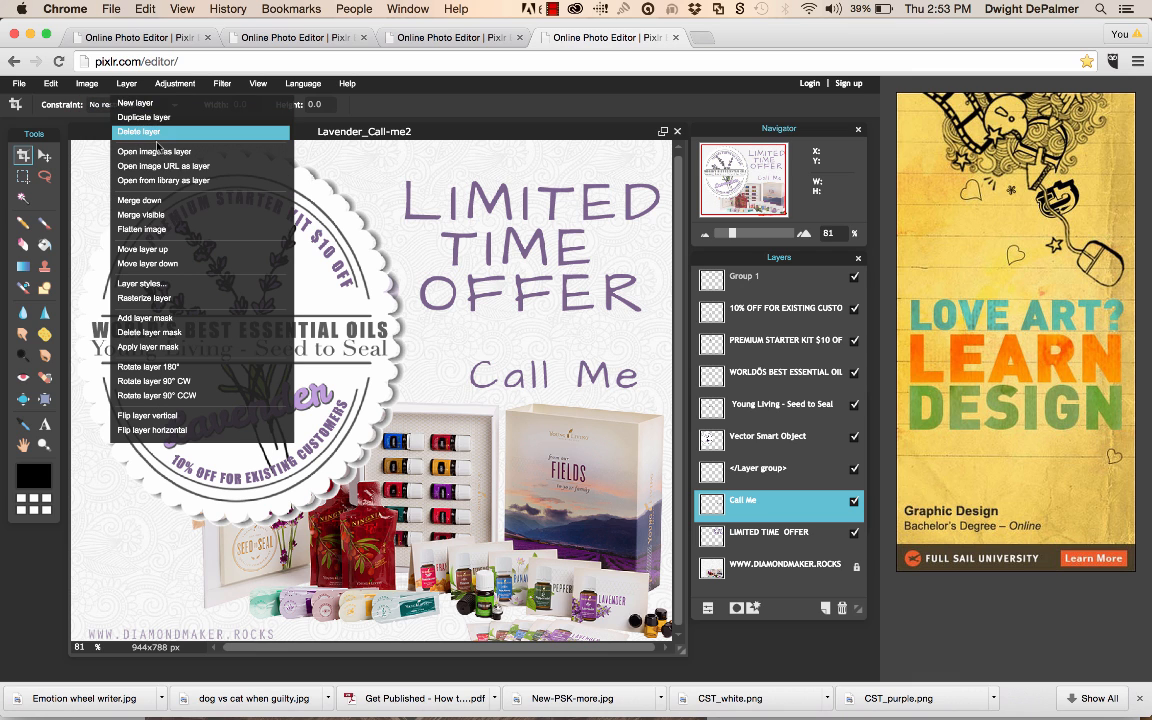
click(156, 151)
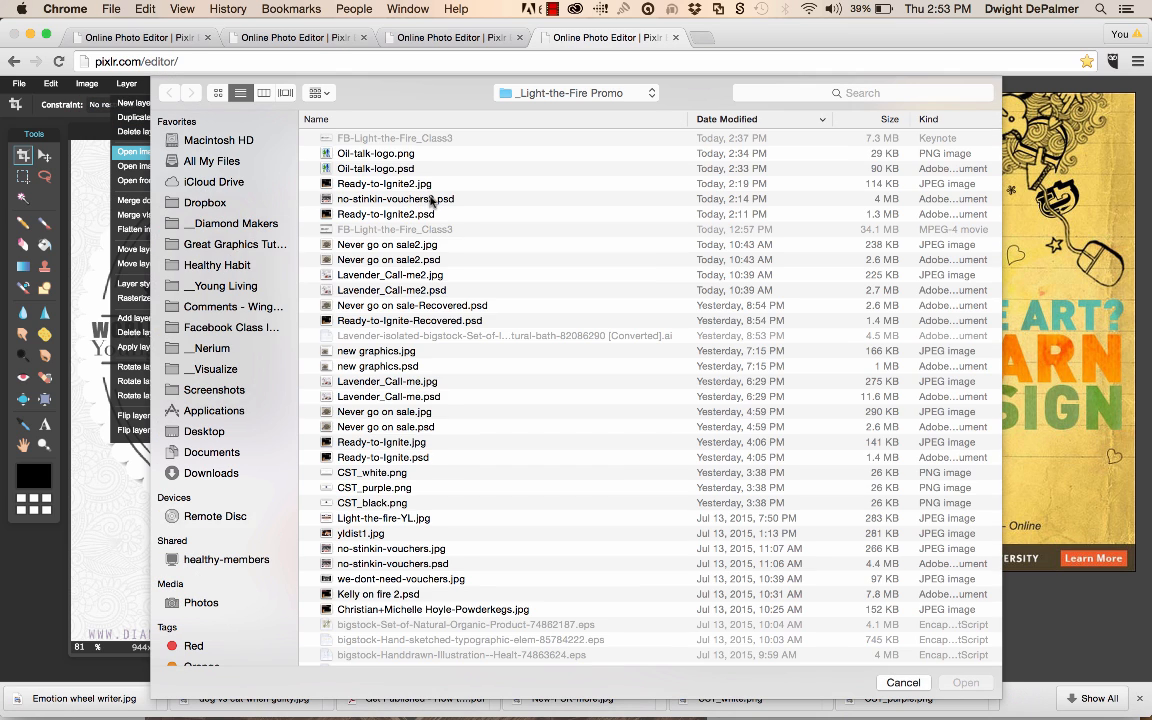
double_click(400, 155)
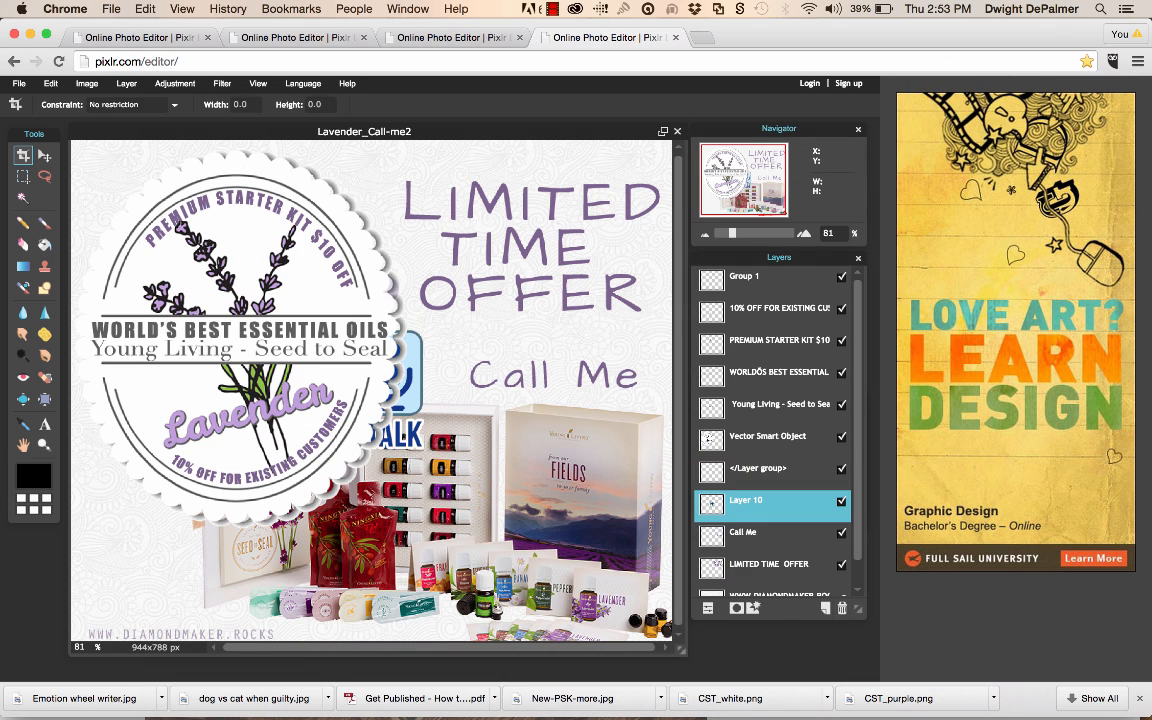
Reorder the Oil Talk logo layer directly below Group 1 and place the logo in the graphic's lower-left corner, above the website address
click(45, 156)
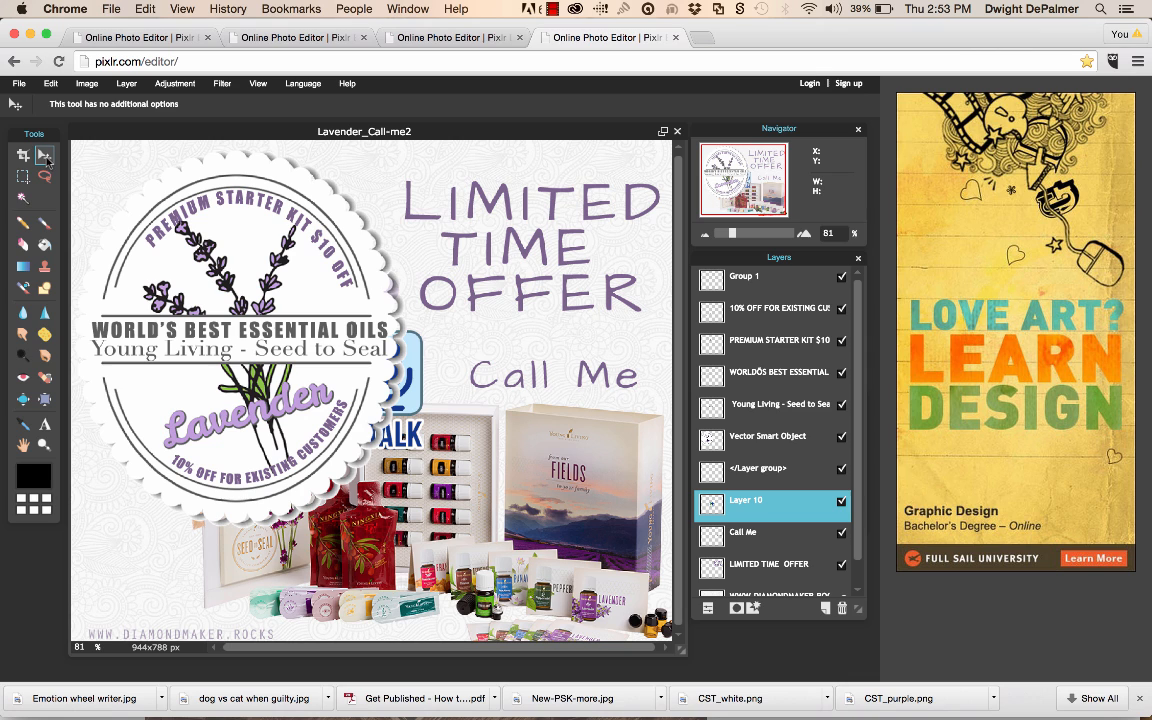
drag(414, 374, 524, 384)
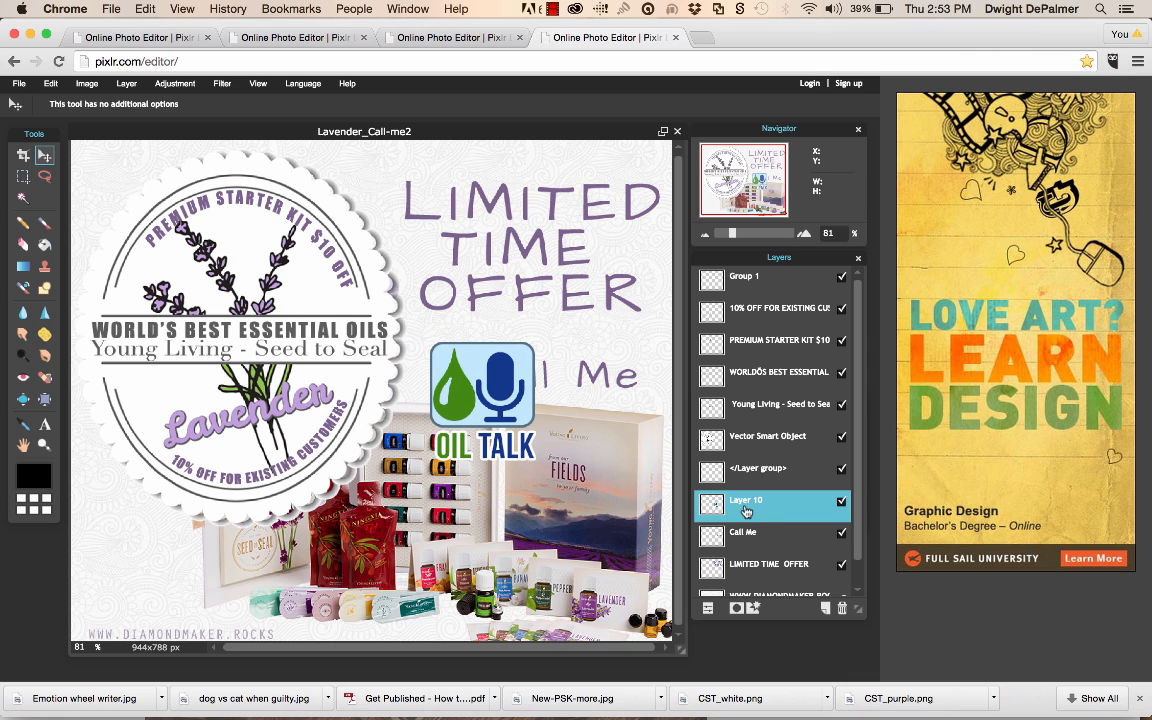
drag(713, 506, 718, 296)
drag(505, 382, 166, 541)
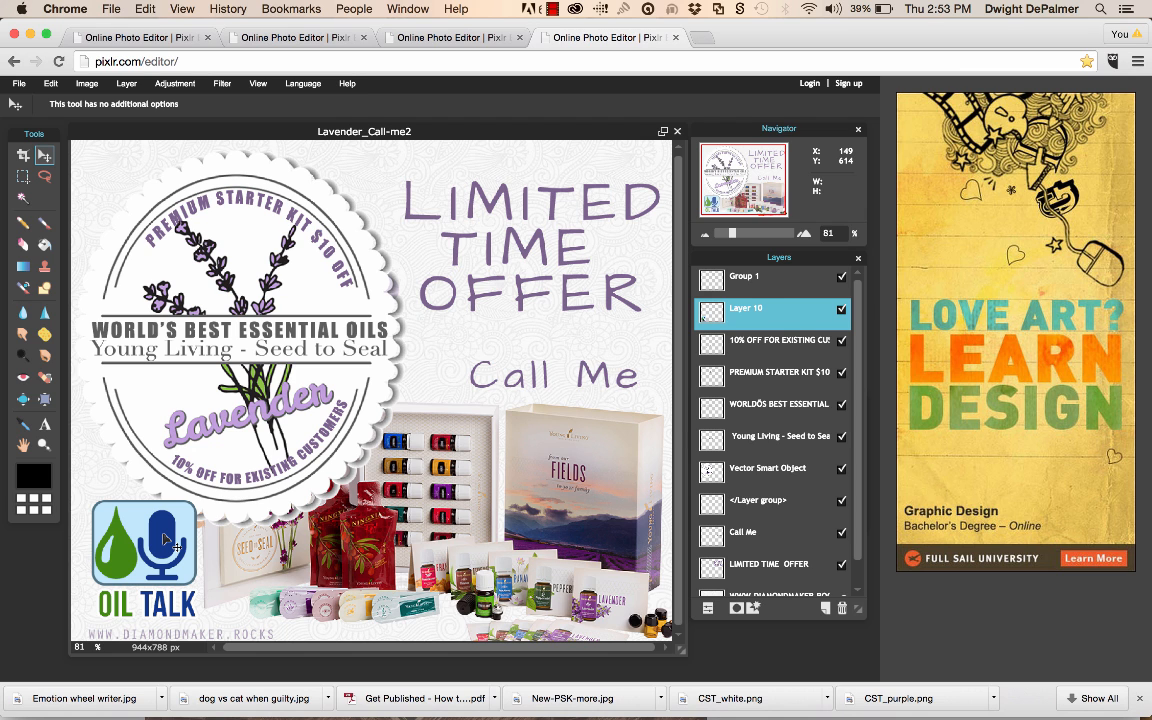
Switch to the FB-Light-the-Fire_Class3 presentation in Keynote and play the slideshow from slide 1
key(super+Tab)
key(super+Tab)
key(super+Tab)
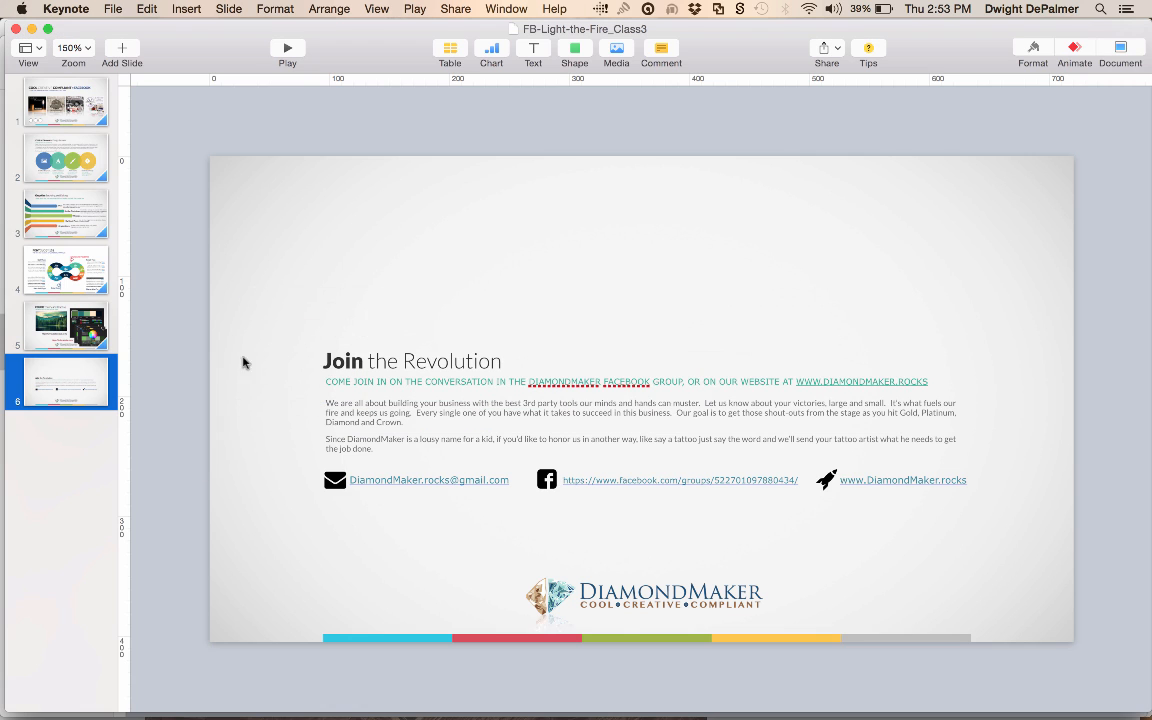
click(70, 108)
click(290, 50)
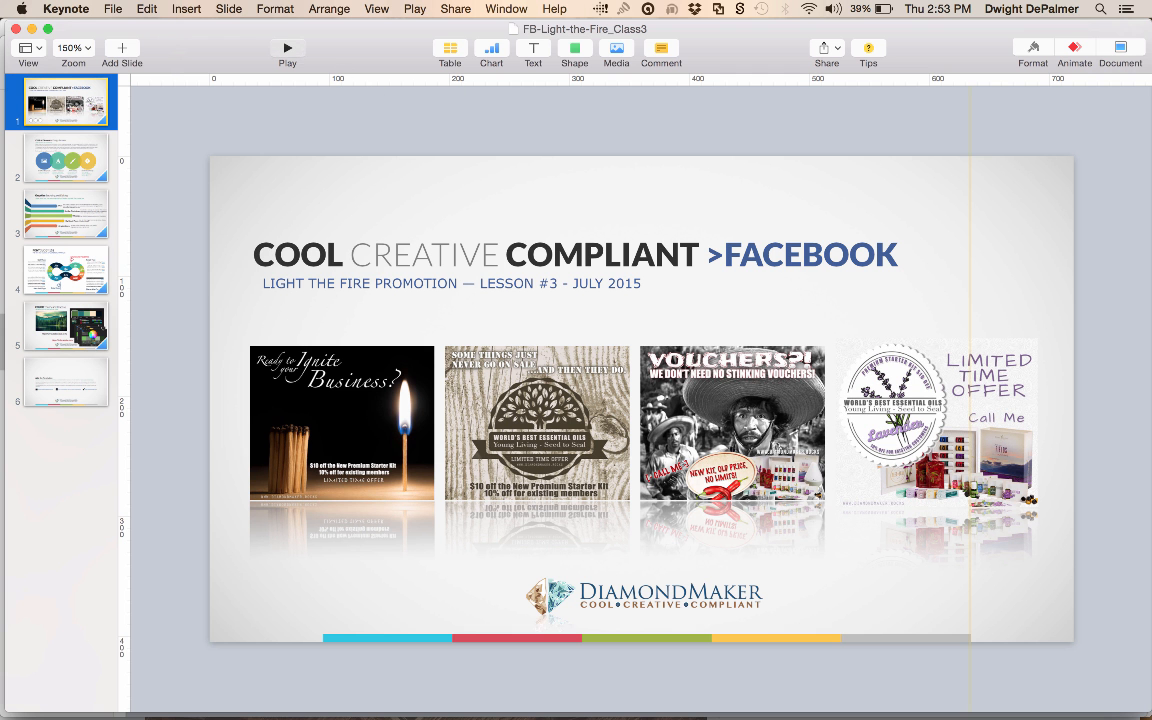